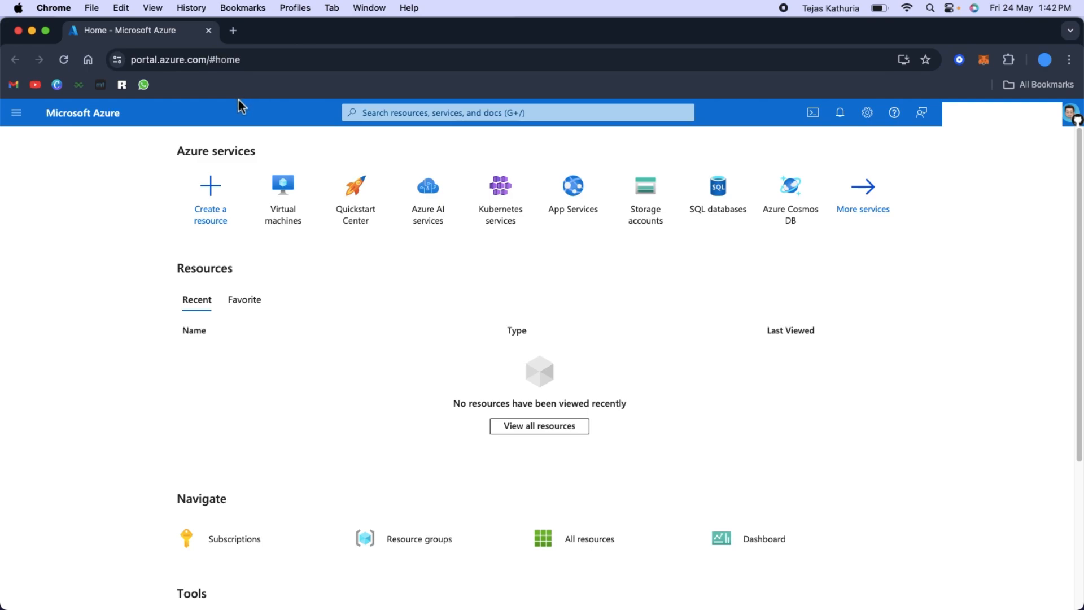
Start creating a new Azure virtual machine from the Virtual machines page.
{"action": "left_click", "coordinate": [290, 192]}
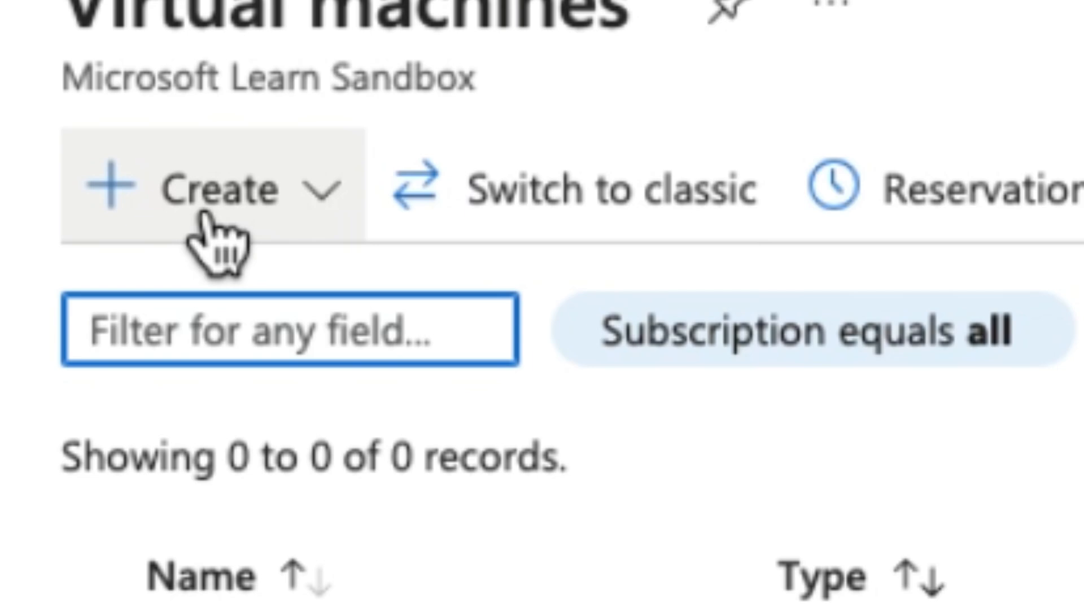
{"action": "left_click", "coordinate": [217, 206]}
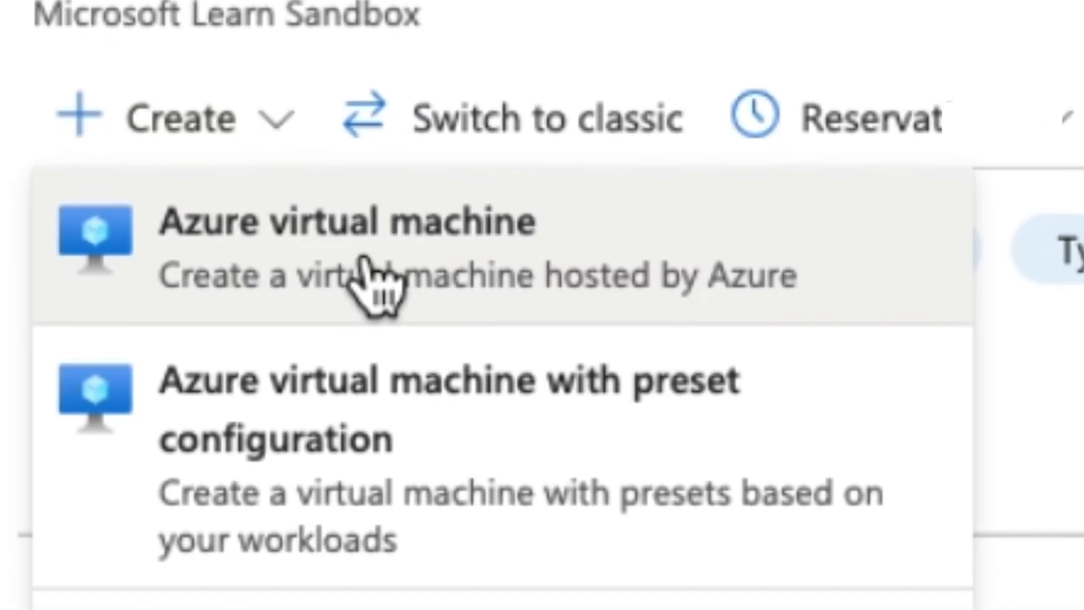
{"action": "left_click", "coordinate": [364, 260]}
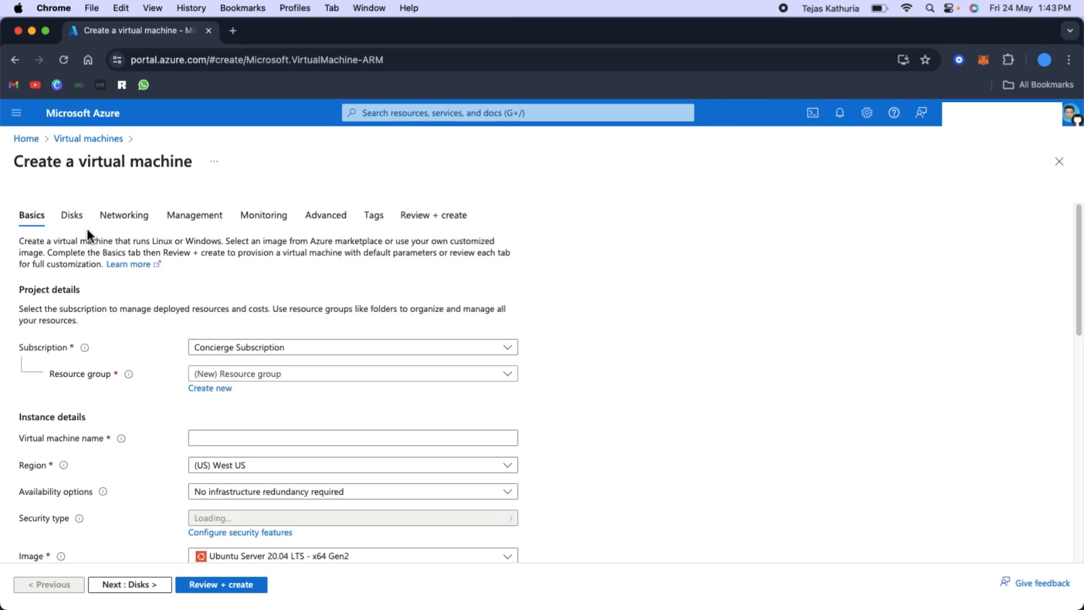
Keep Concierge Subscription and select the existing learn sandbox resource group.
{"action": "left_click", "coordinate": [248, 347]}
{"action": "left_click", "coordinate": [248, 348]}
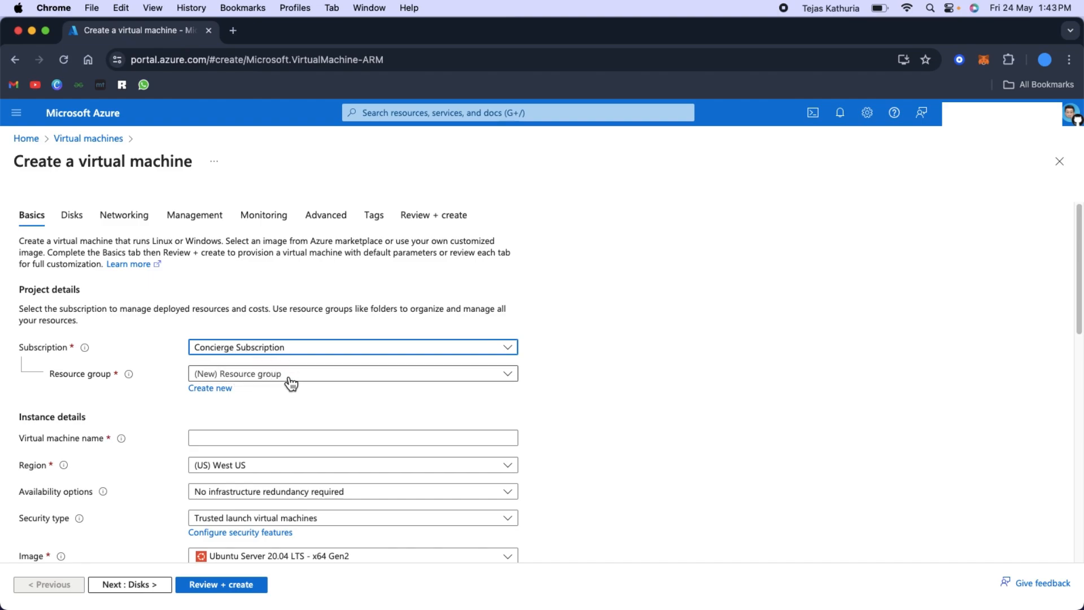
{"action": "left_click", "coordinate": [224, 396]}
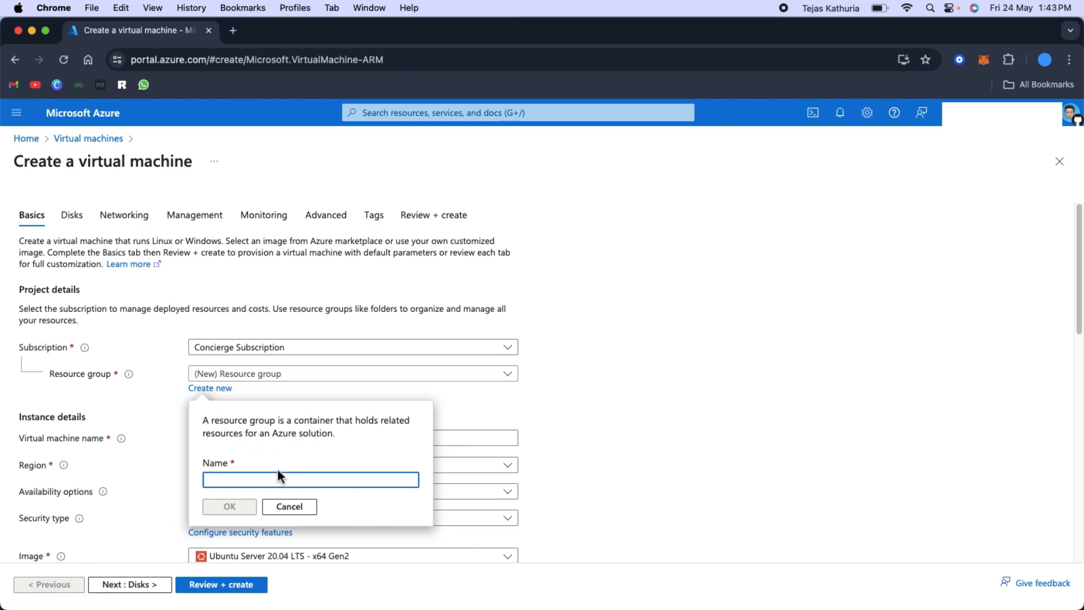
{"action": "left_click", "coordinate": [280, 505]}
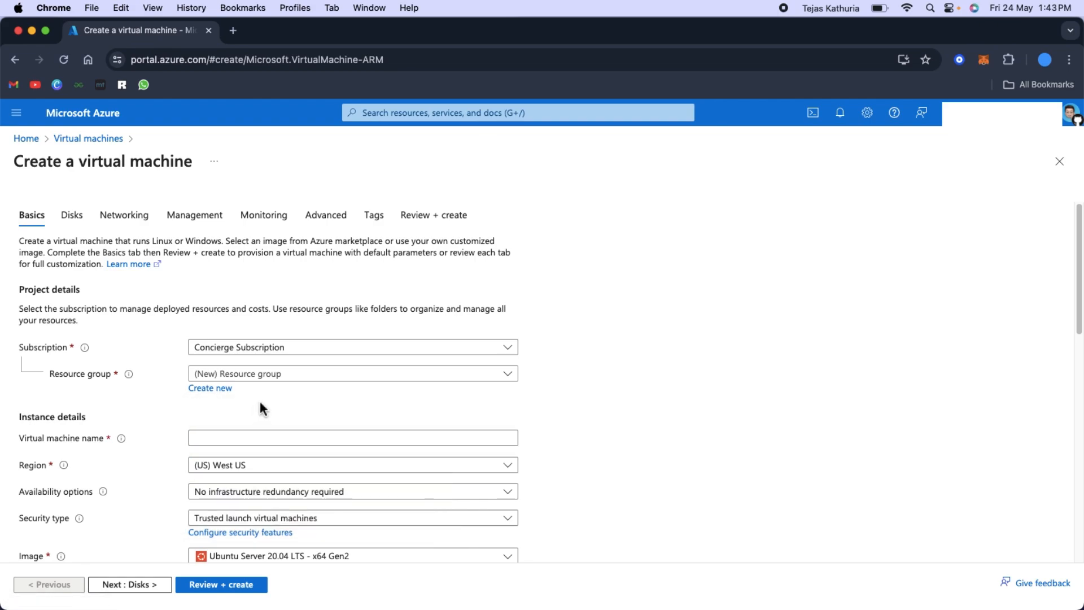
{"action": "left_click", "coordinate": [281, 375]}
{"action": "left_click", "coordinate": [299, 419]}
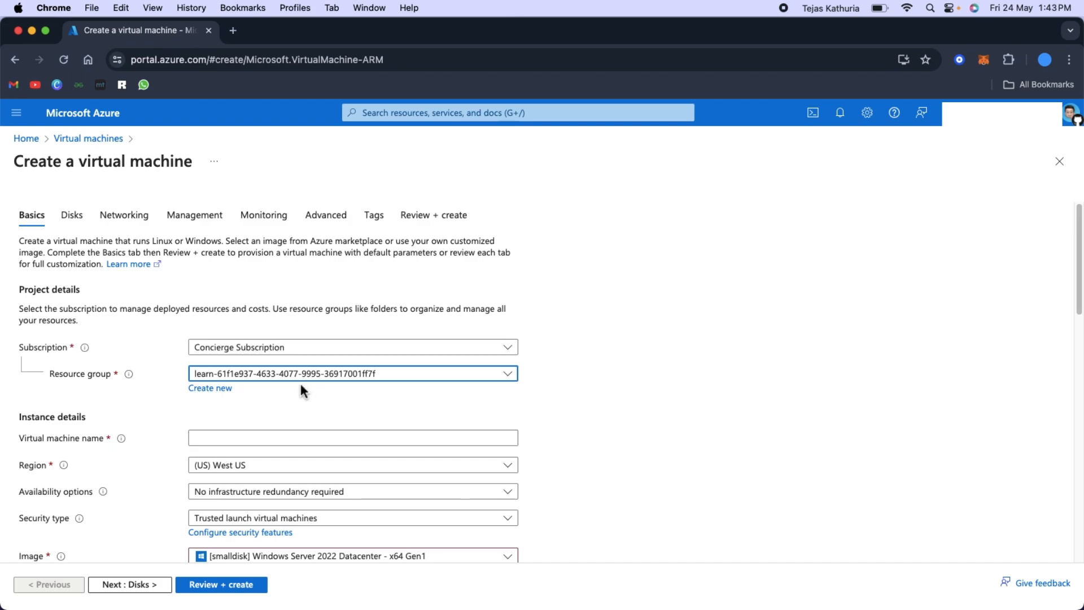
{"action": "scroll", "coordinate": [300, 384], "scroll_direction": "down", "scroll_amount": 1}
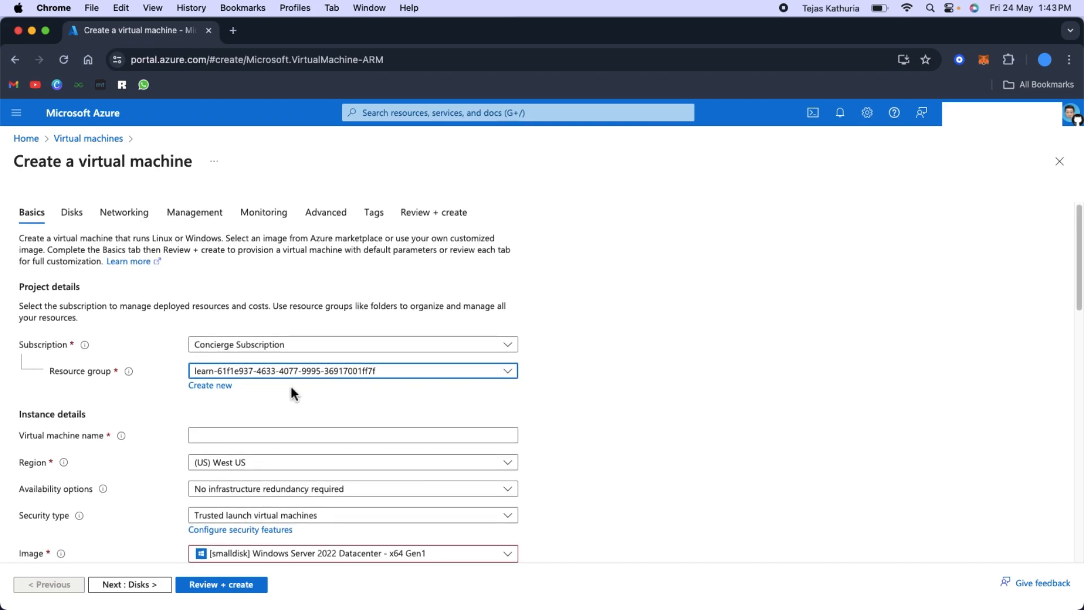
{"action": "left_click", "coordinate": [193, 434]}
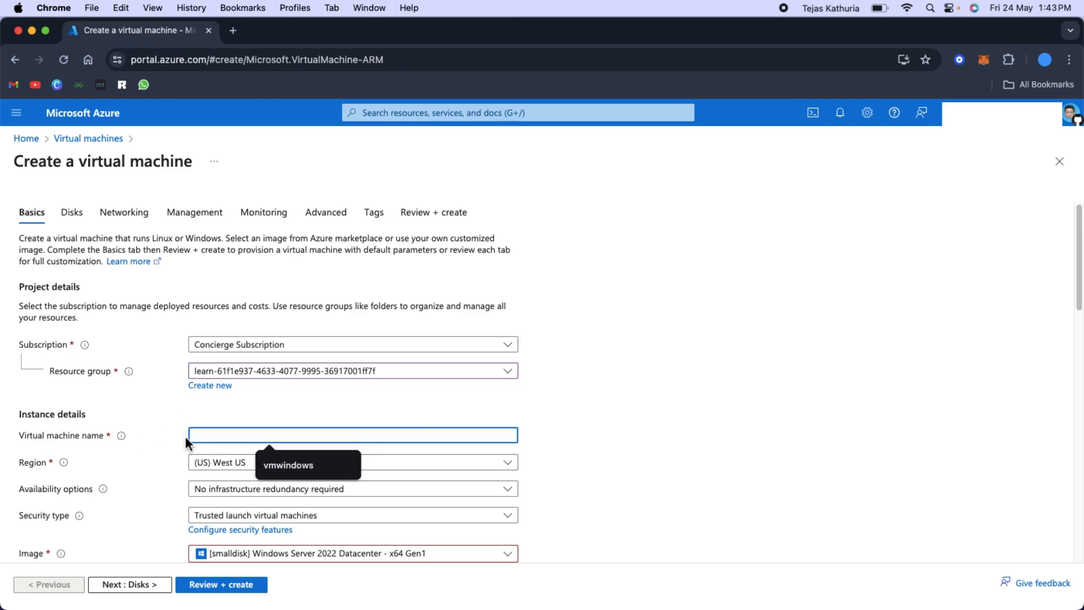
Enter windowsvm as the virtual machine name.
{"action": "type", "text": "windowsvm"}
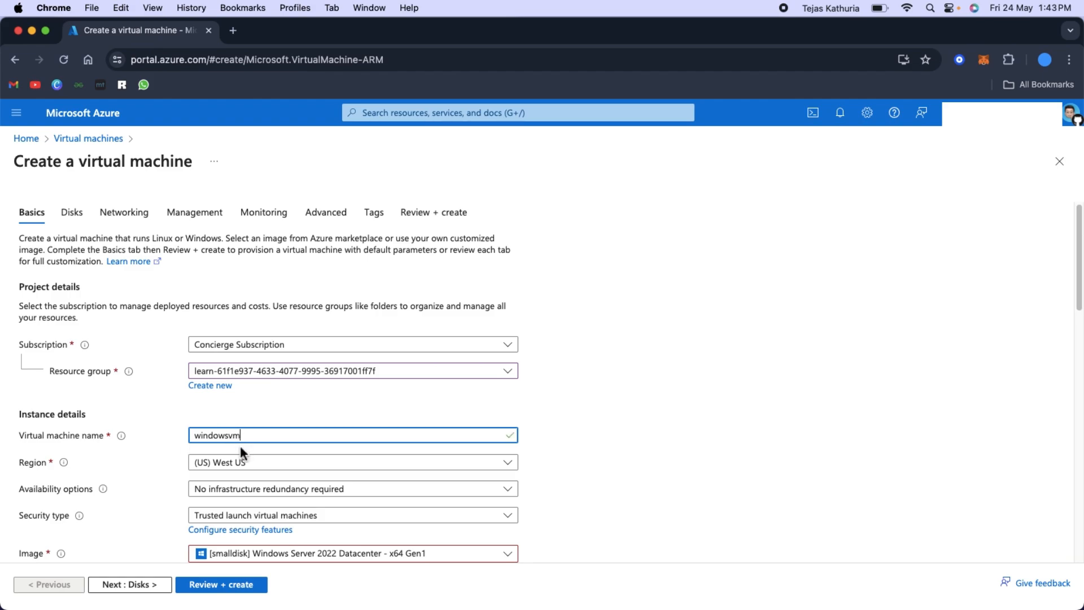
{"action": "scroll", "coordinate": [241, 449], "scroll_direction": "down", "scroll_amount": 1}
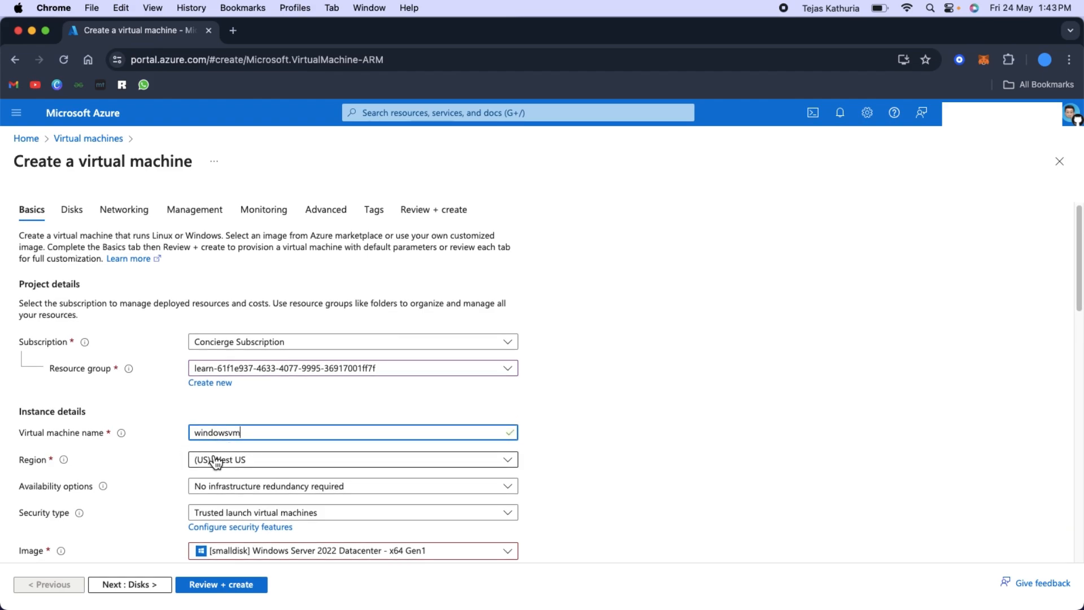
{"action": "scroll", "coordinate": [307, 420], "scroll_direction": "down", "scroll_amount": 1}
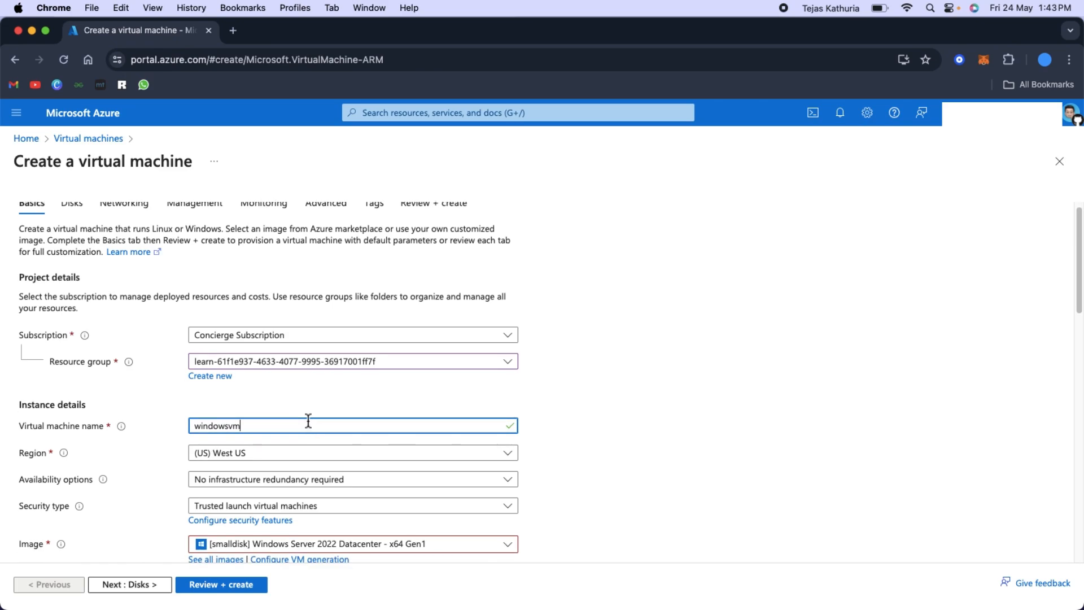
{"action": "scroll", "coordinate": [285, 537], "scroll_direction": "down", "scroll_amount": 5}
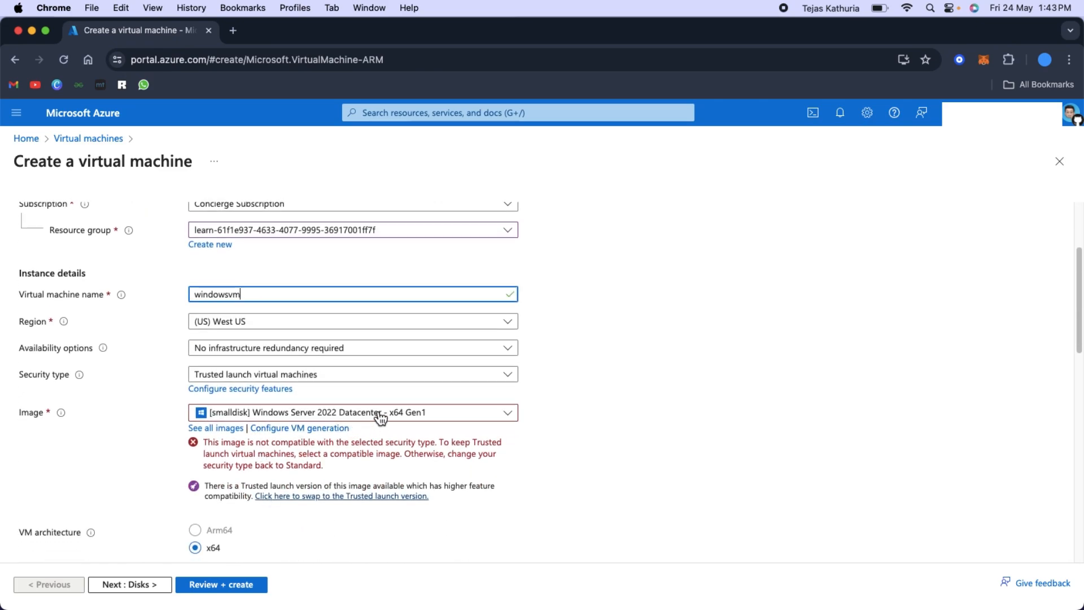
Choose the Windows Server 2022 Datacenter: Azure Edition - x64 Gen2 image.
{"action": "left_click", "coordinate": [447, 412]}
{"action": "scroll", "coordinate": [290, 327], "scroll_direction": "down", "scroll_amount": 1}
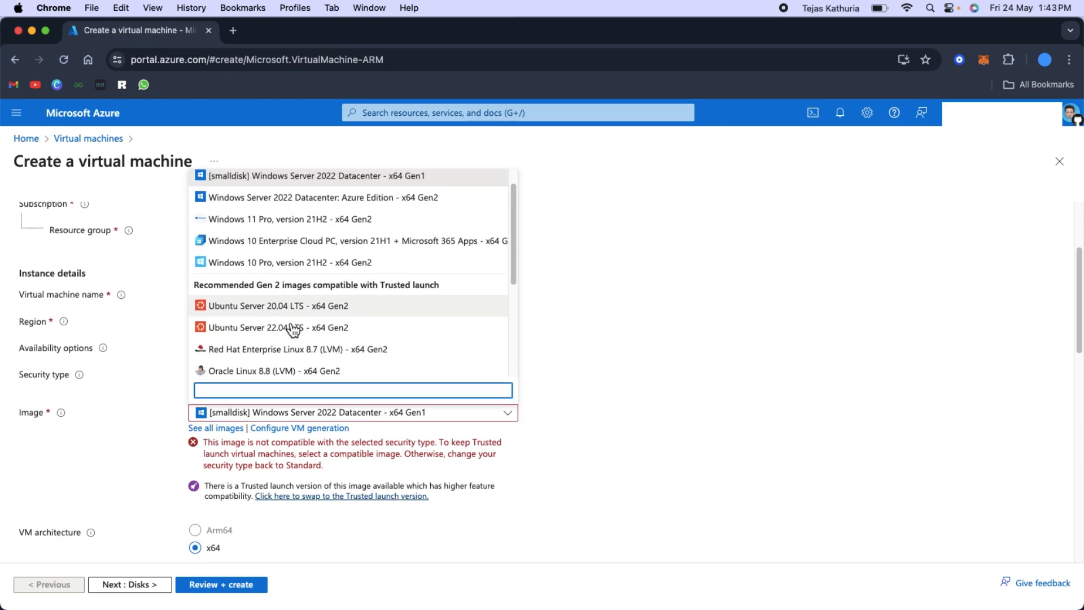
{"action": "scroll", "coordinate": [268, 356], "scroll_direction": "down", "scroll_amount": 1}
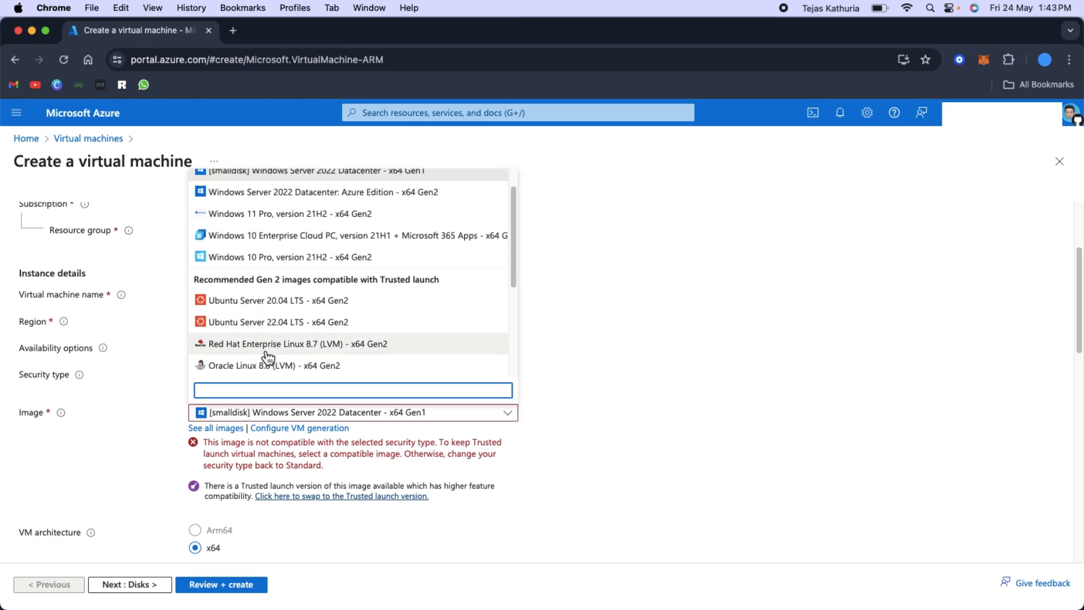
{"action": "scroll", "coordinate": [267, 355], "scroll_direction": "down", "scroll_amount": 4}
{"action": "scroll", "coordinate": [266, 353], "scroll_direction": "up", "scroll_amount": 5}
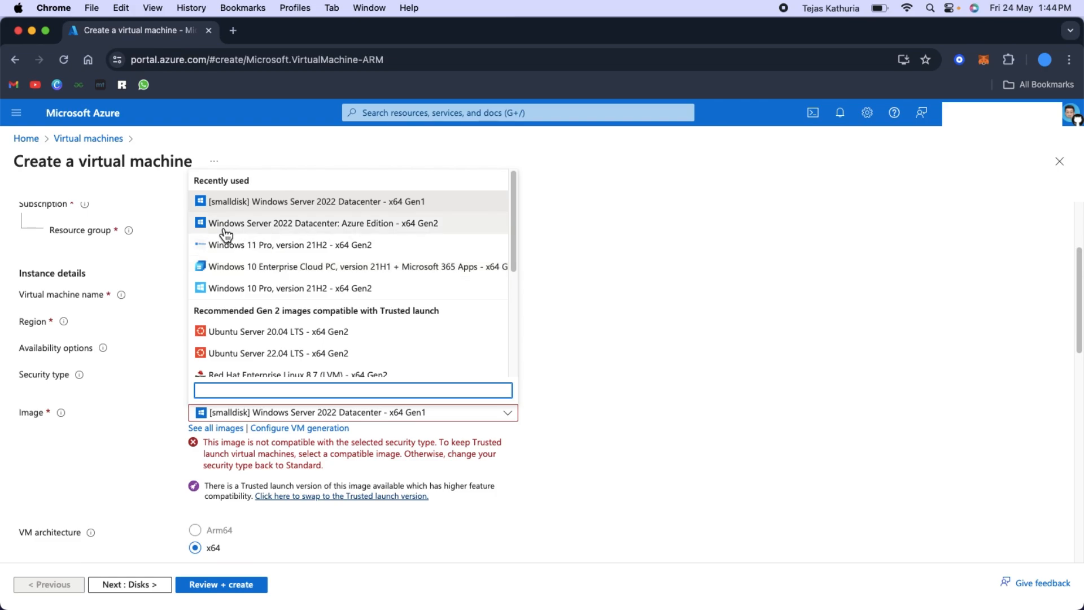
{"action": "left_click", "coordinate": [309, 232]}
Review the available virtual machine size choices.
{"action": "scroll", "coordinate": [281, 426], "scroll_direction": "down", "scroll_amount": 3}
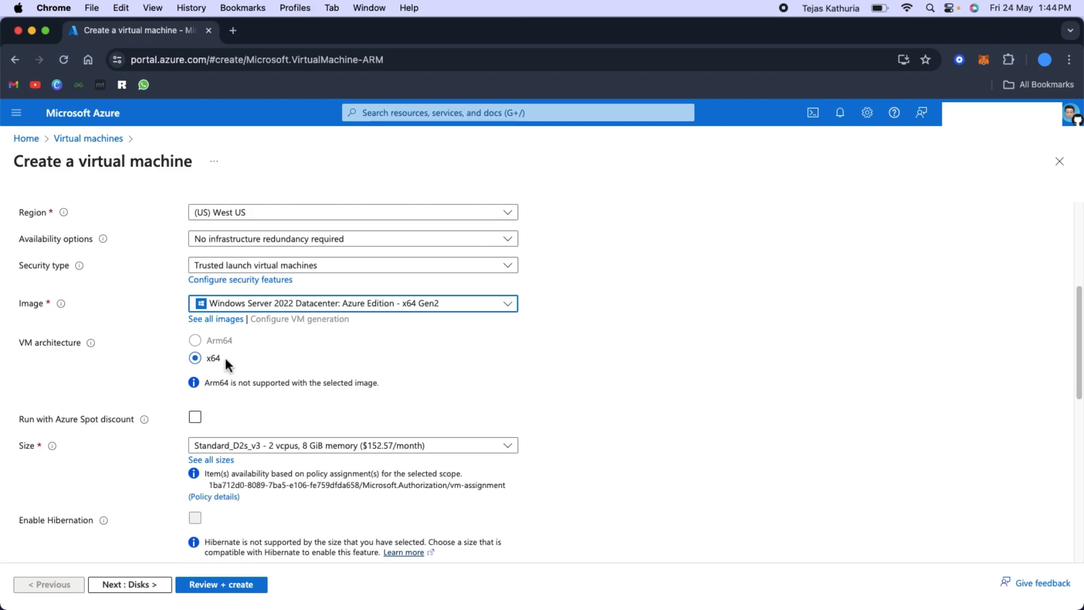
{"action": "scroll", "coordinate": [211, 415], "scroll_direction": "down", "scroll_amount": 2}
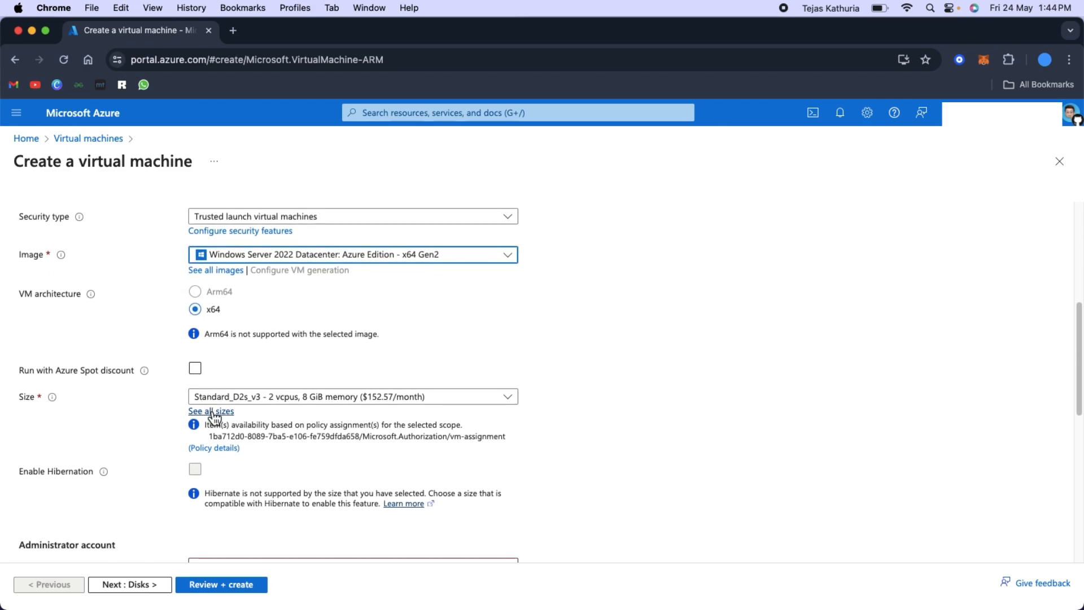
{"action": "left_click", "coordinate": [219, 398]}
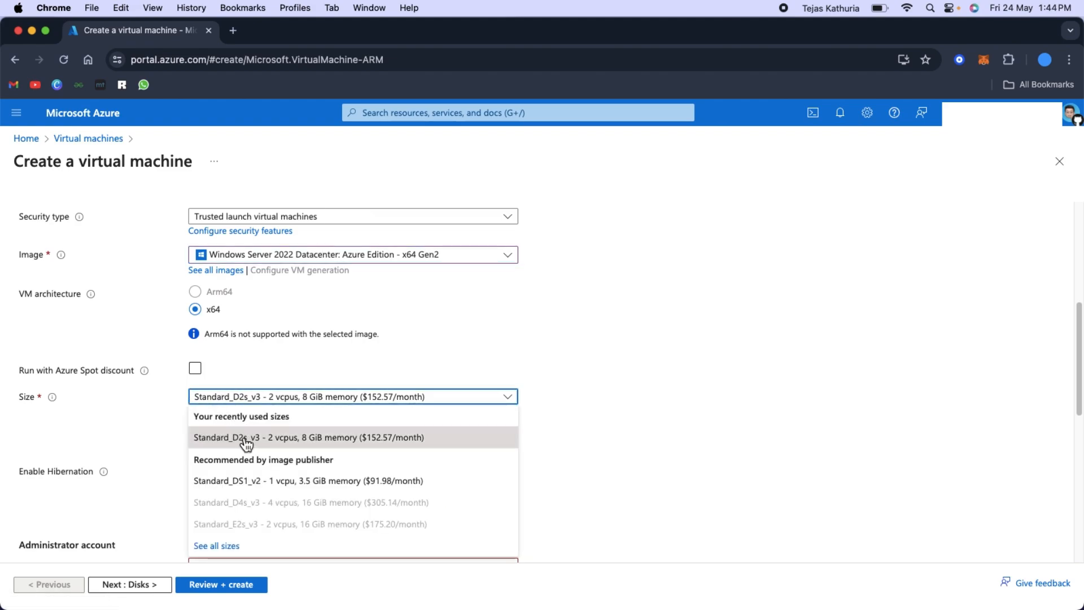
Keep Standard_D2s_v3 as the machine size.
{"action": "left_click", "coordinate": [118, 414]}
{"action": "scroll", "coordinate": [117, 414], "scroll_direction": "down", "scroll_amount": 6}
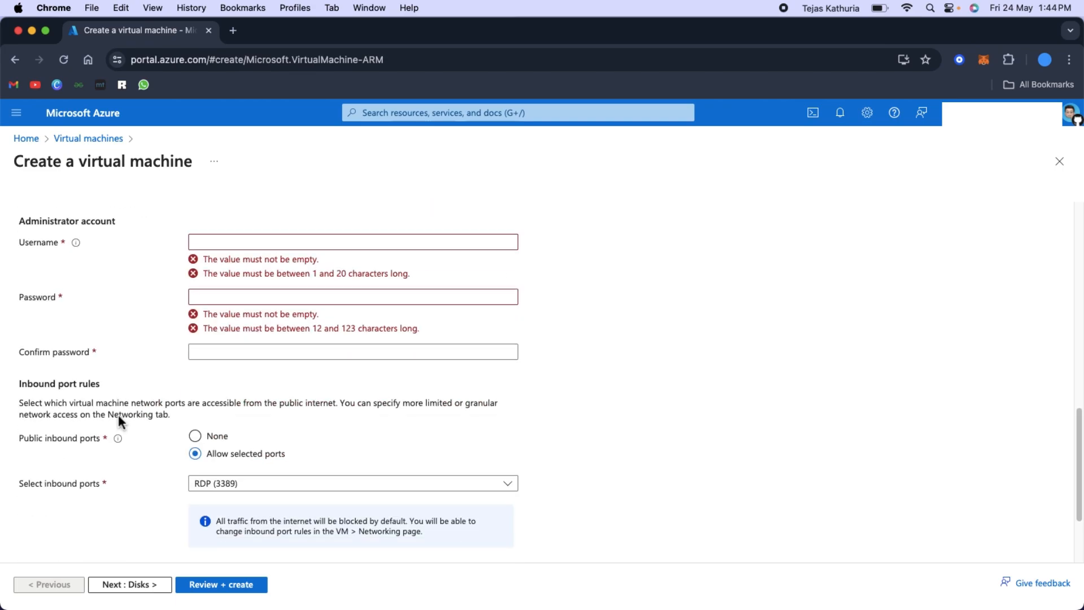
{"action": "scroll", "coordinate": [73, 302], "scroll_direction": "up", "scroll_amount": 1}
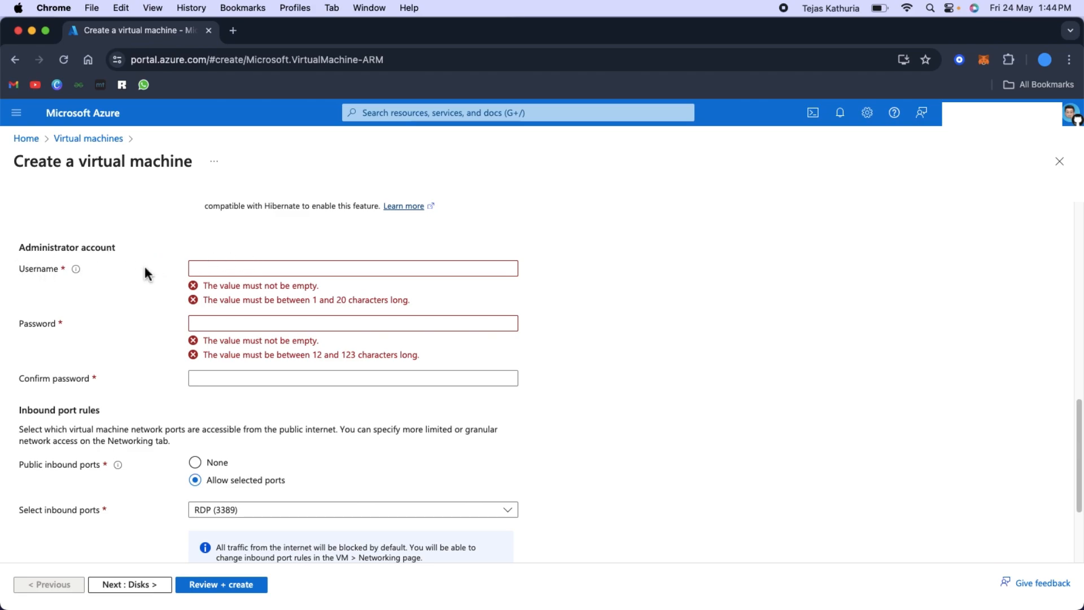
Enter the administrator username and password, and confirm the password.
{"action": "left_click", "coordinate": [210, 264]}
{"action": "type", "text": "teja"}
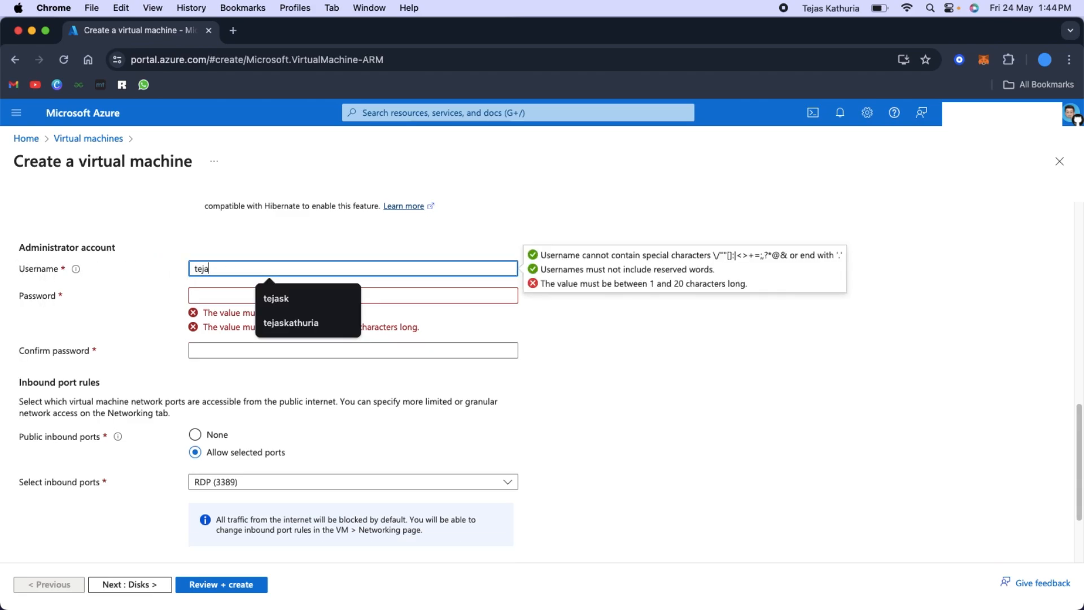
{"action": "type", "text": "skathuria"}
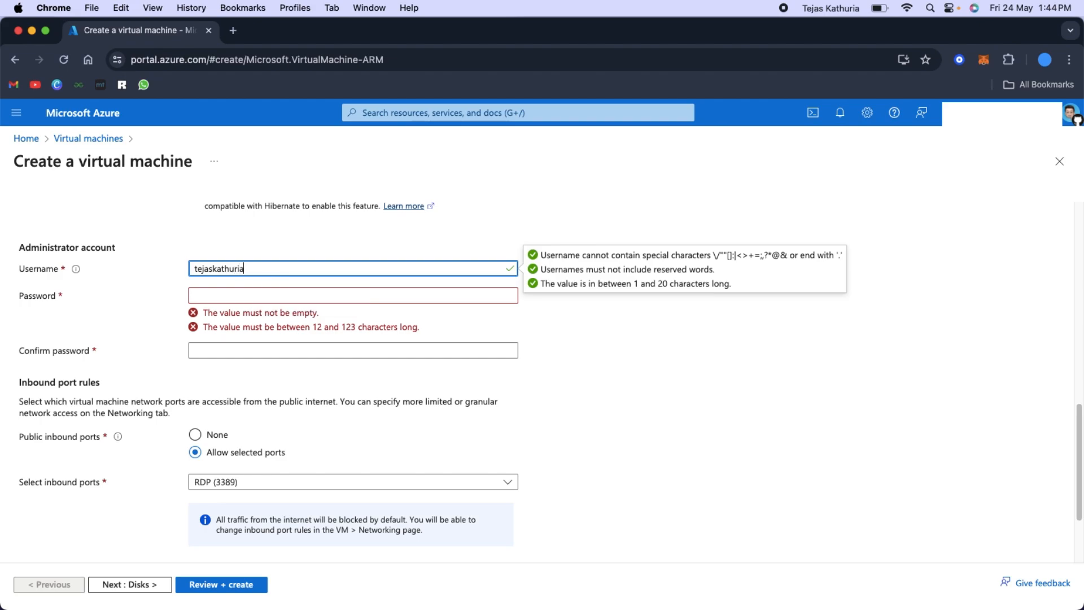
{"action": "type", "text": "1"}
{"action": "left_click", "coordinate": [267, 294]}
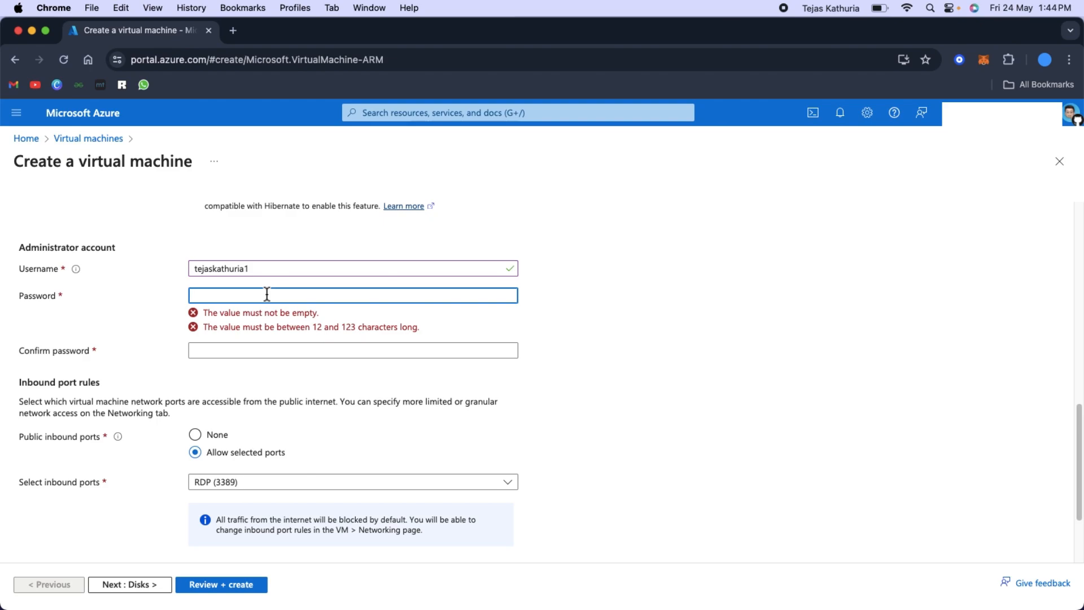
{"action": "type", "text": "•••••"}
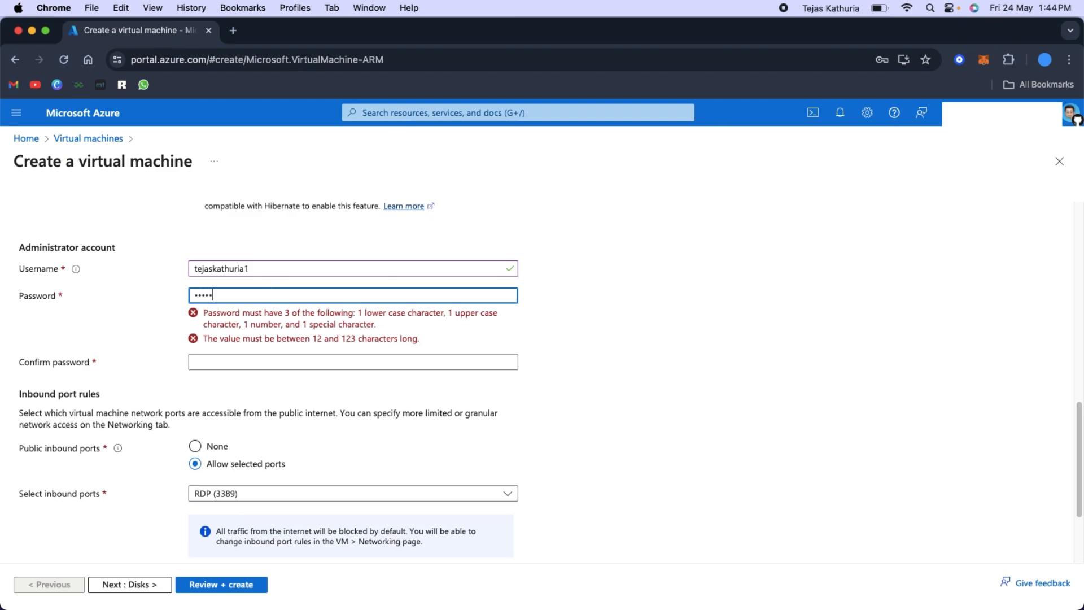
{"action": "type", "text": "••••••"}
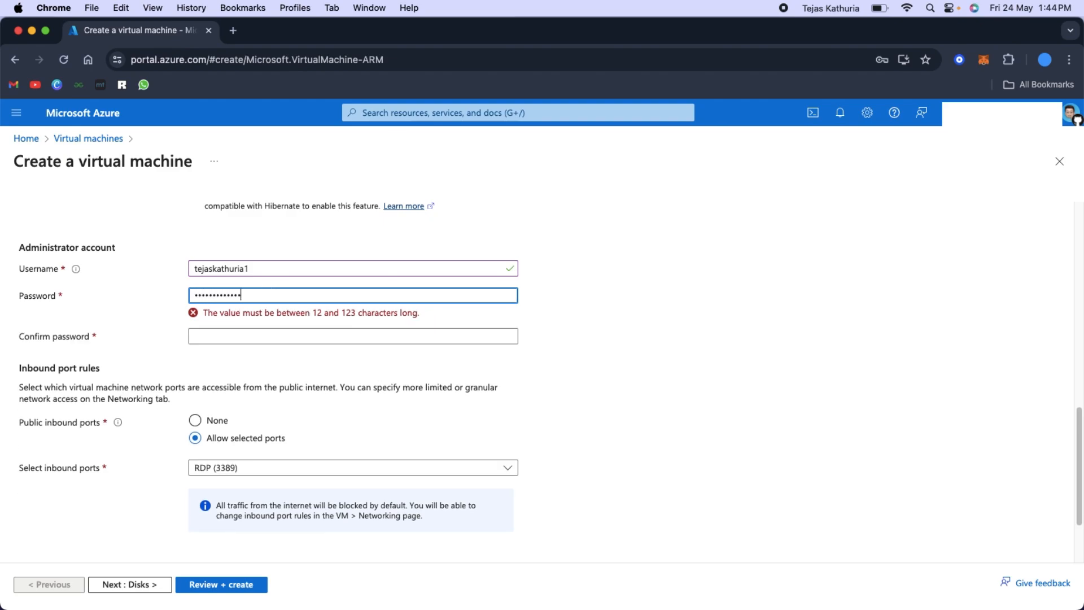
{"action": "type", "text": "•"}
{"action": "left_click", "coordinate": [258, 323]}
{"action": "type", "text": "••"}
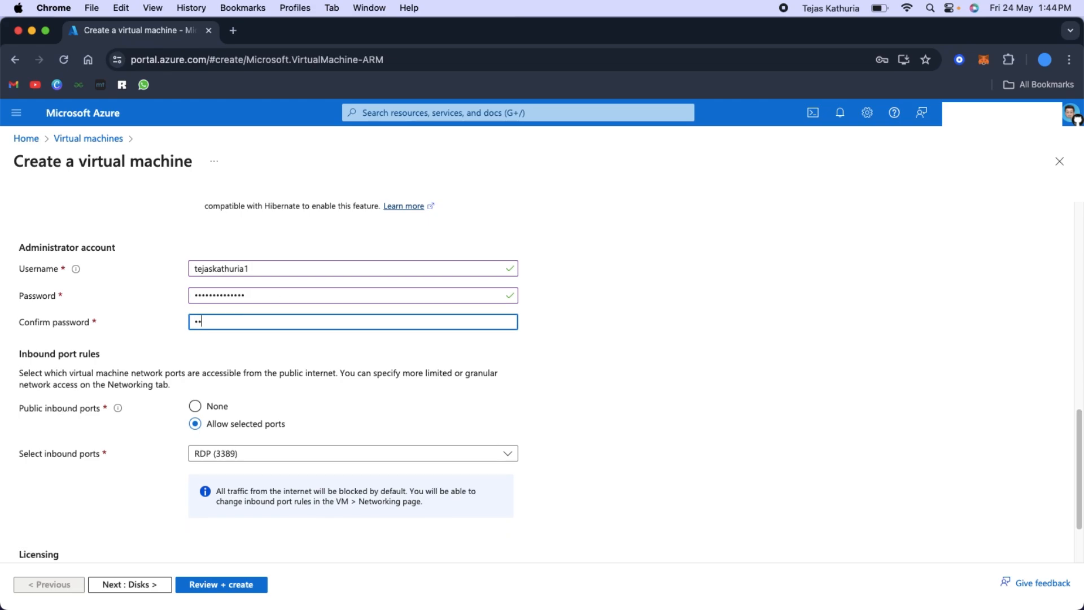
{"action": "type", "text": "•••"}
Keep RDP (3389) as the only allowed inbound port.
{"action": "left_click", "coordinate": [202, 458]}
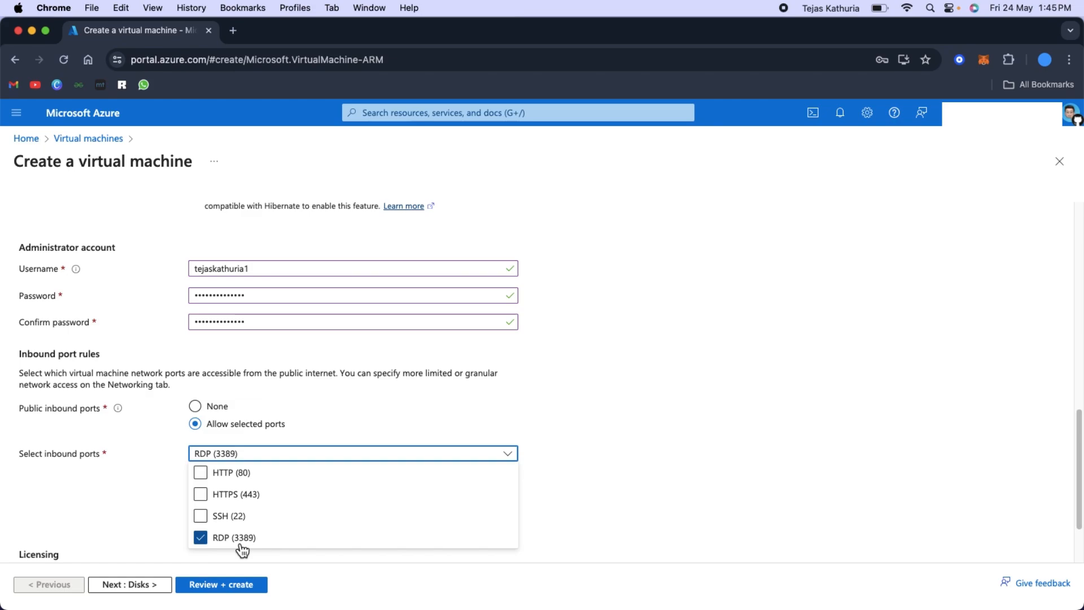
{"action": "left_click", "coordinate": [93, 503]}
{"action": "scroll", "coordinate": [254, 502], "scroll_direction": "down", "scroll_amount": 3}
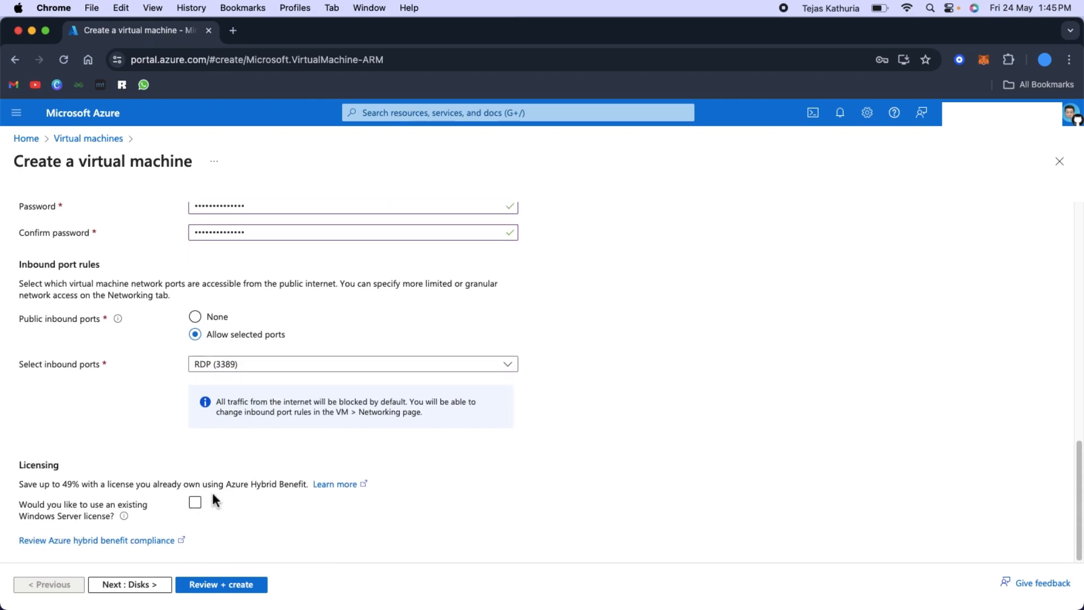
{"action": "left_click", "coordinate": [144, 590]}
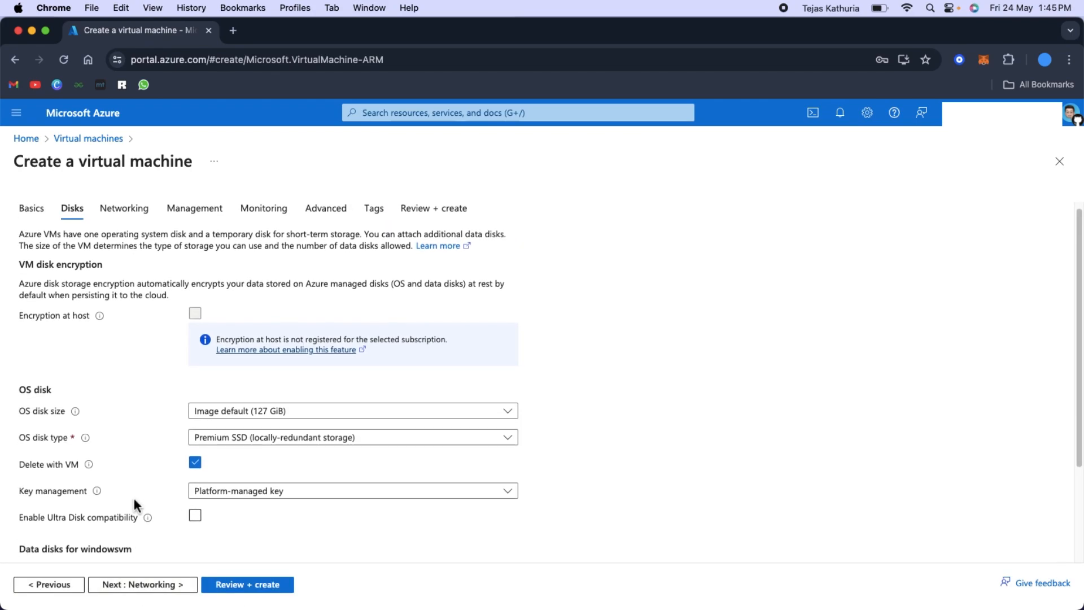
Keep the default 127 GiB OS disk size on Premium SSD.
{"action": "left_click", "coordinate": [214, 422]}
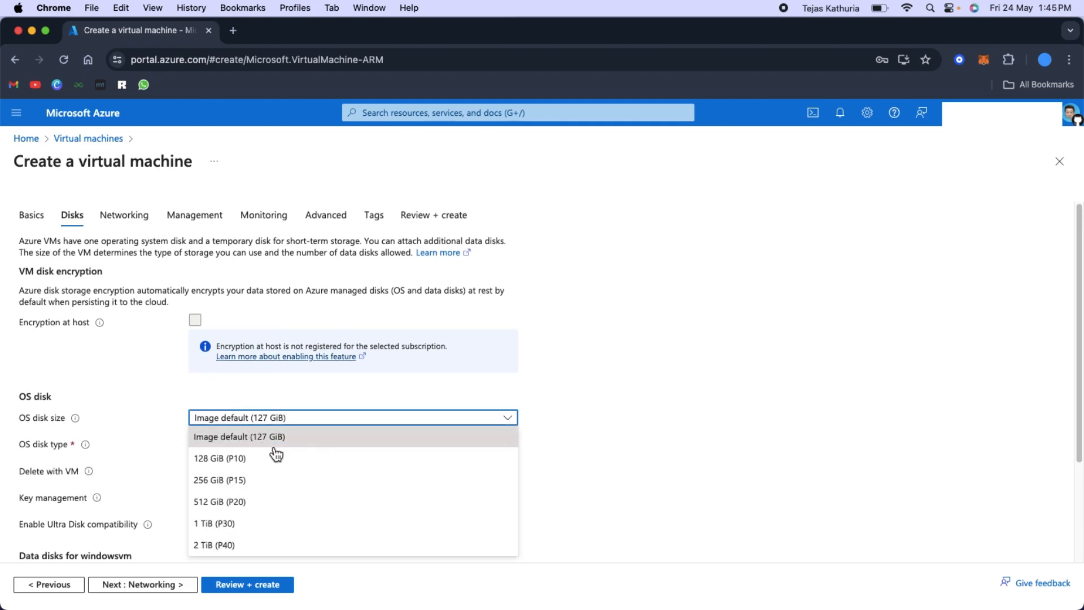
{"action": "left_click", "coordinate": [229, 441]}
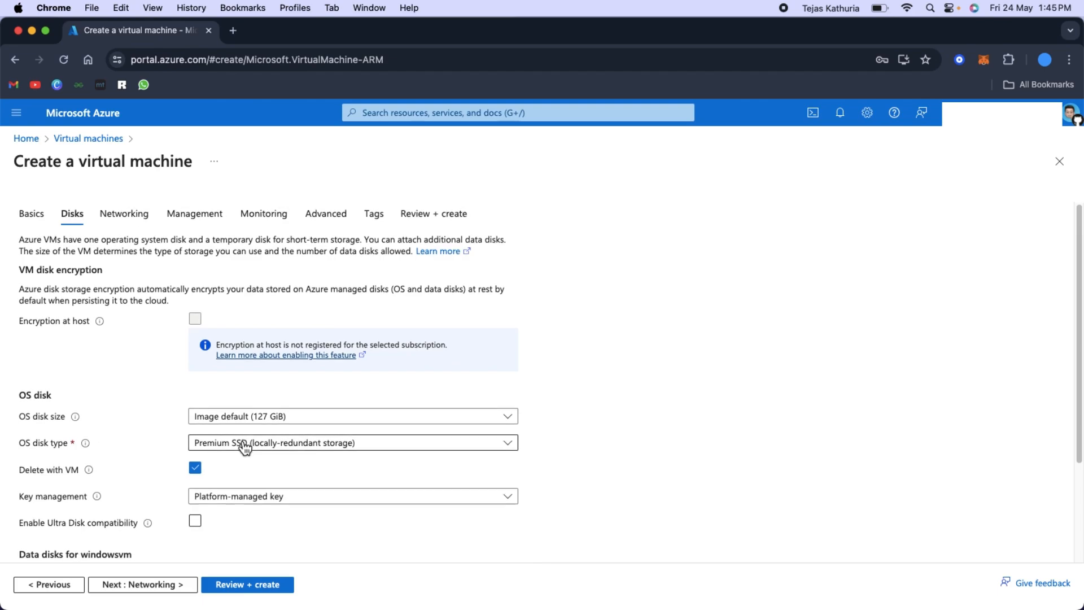
{"action": "scroll", "coordinate": [244, 446], "scroll_direction": "down", "scroll_amount": 3}
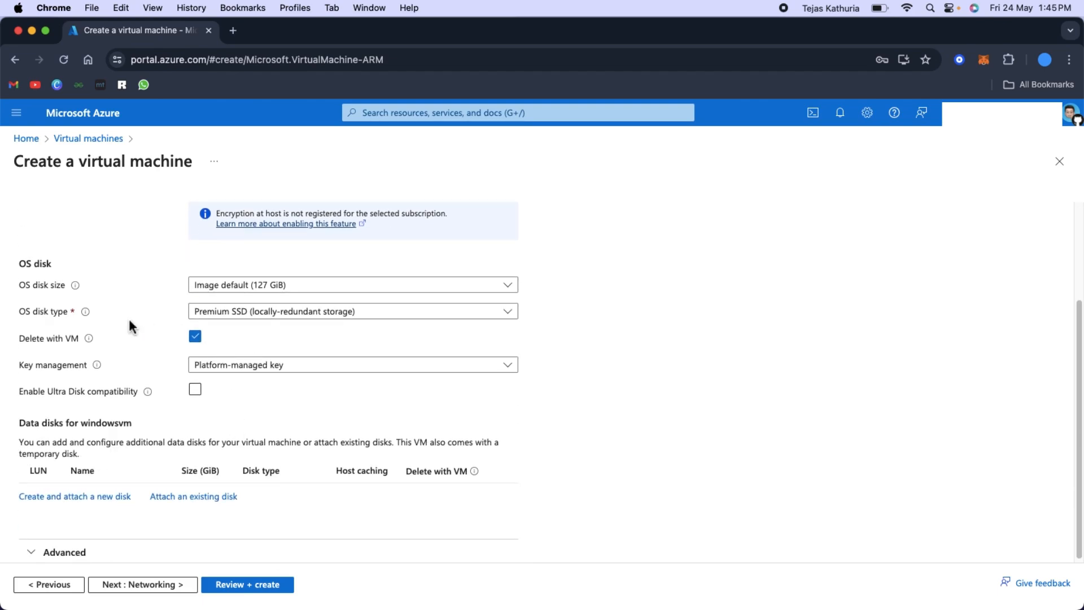
{"action": "left_click", "coordinate": [258, 315]}
{"action": "left_click", "coordinate": [142, 346]}
{"action": "left_click", "coordinate": [249, 312]}
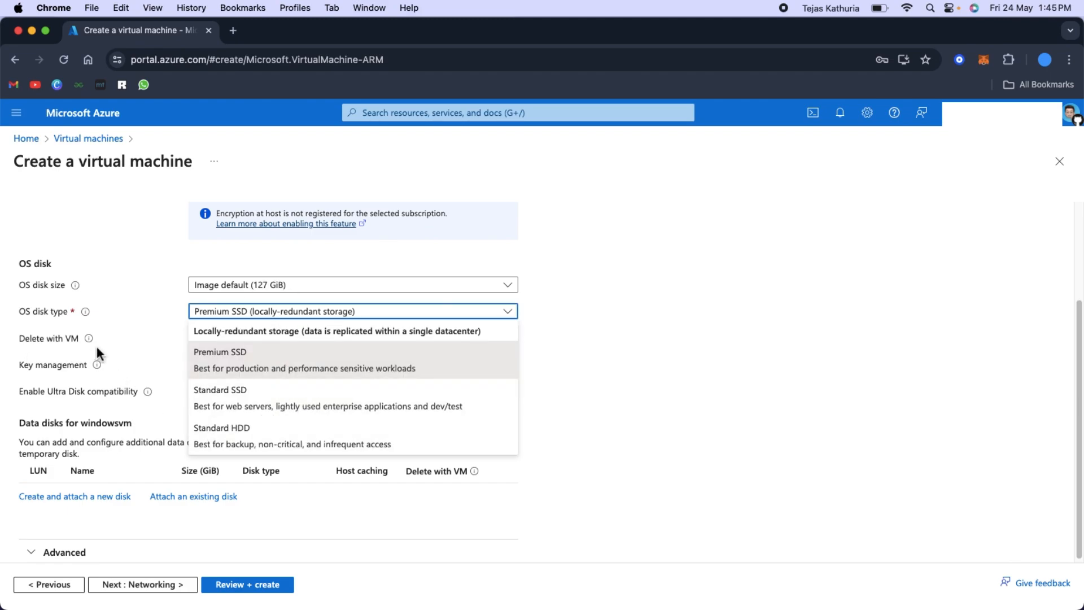
{"action": "left_click", "coordinate": [121, 373]}
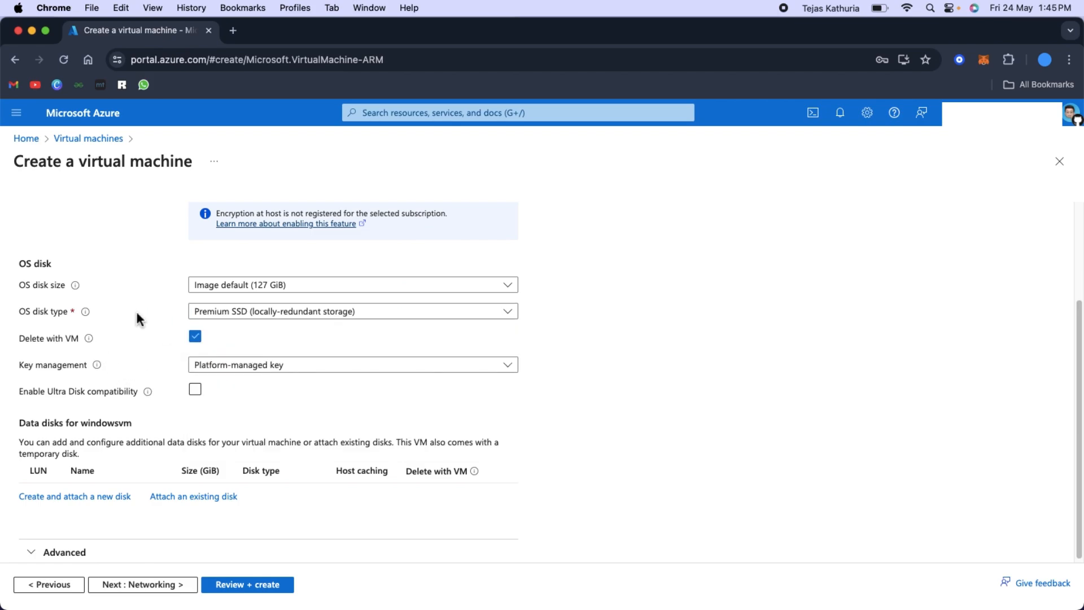
{"action": "left_click", "coordinate": [228, 588]}
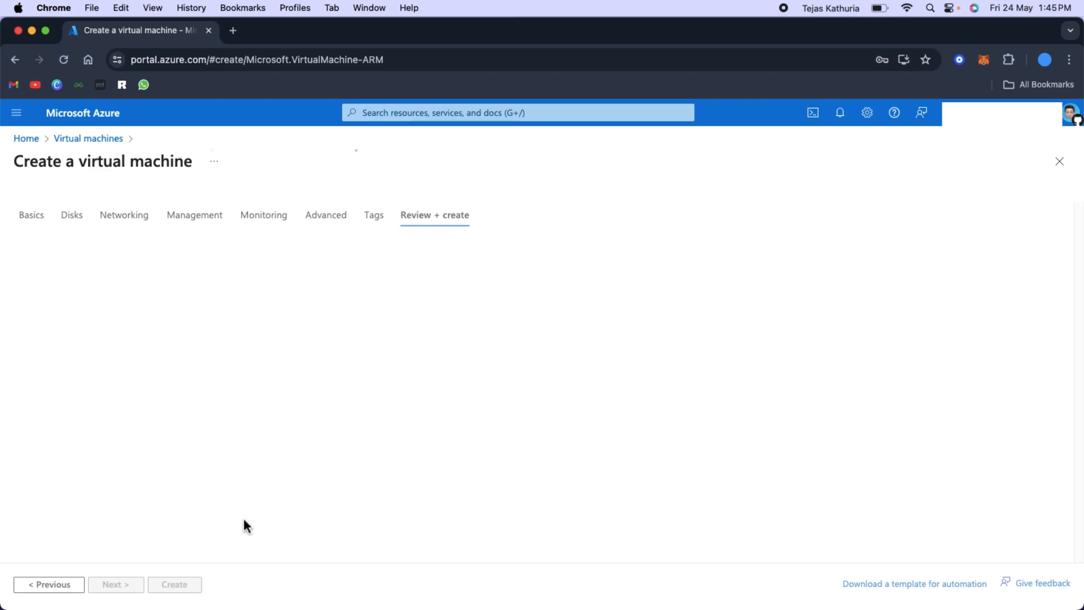
Create the virtual machine once validation passes.
{"action": "left_click", "coordinate": [196, 584]}
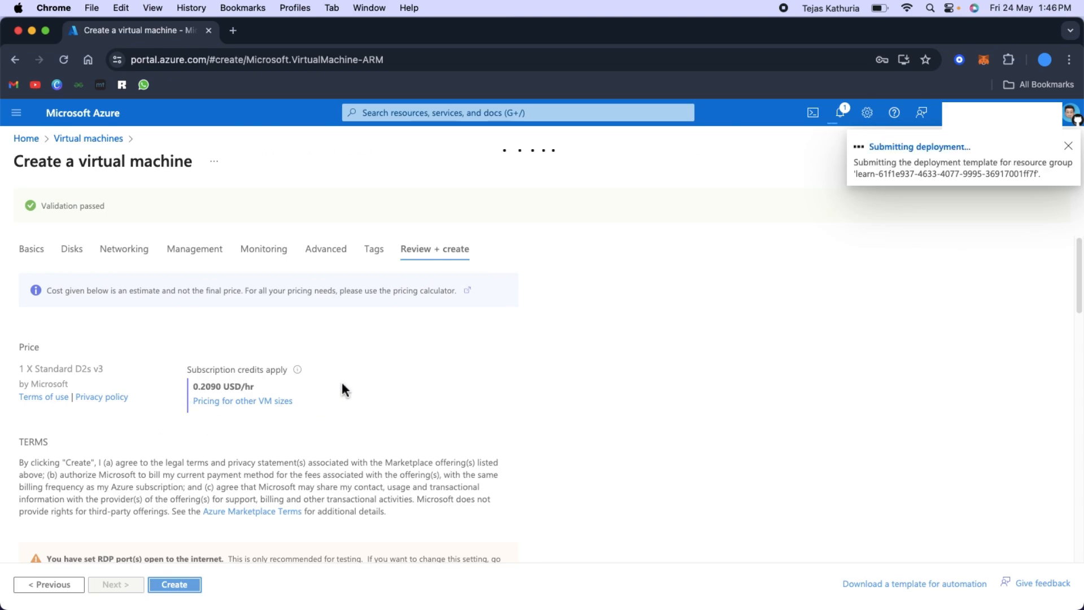
Follow the deployment in notifications and open the new windowsvm resource.
{"action": "left_click", "coordinate": [840, 115]}
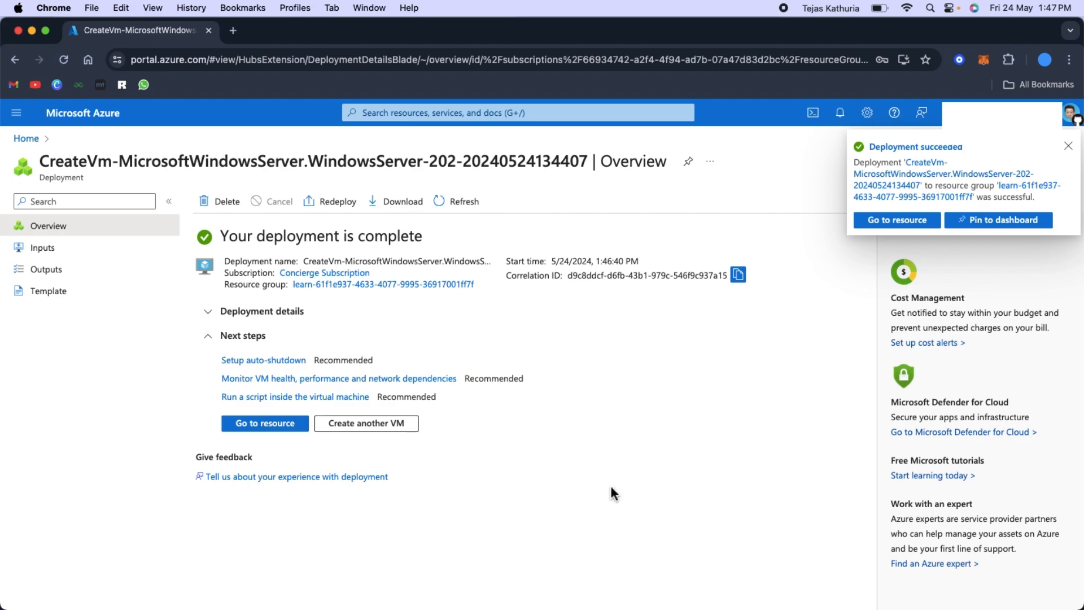
{"action": "left_click", "coordinate": [286, 422]}
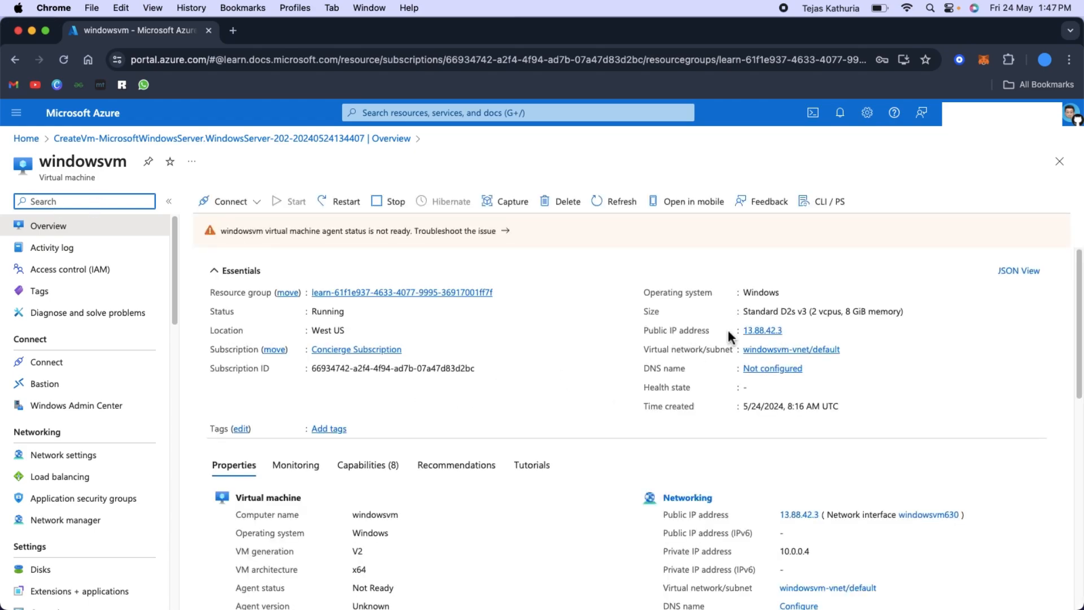
Copy the windowsvm public IP address 13.88.42.3 to the clipboard.
{"action": "mouse_move", "coordinate": [775, 331]}
{"action": "left_click", "coordinate": [792, 331]}
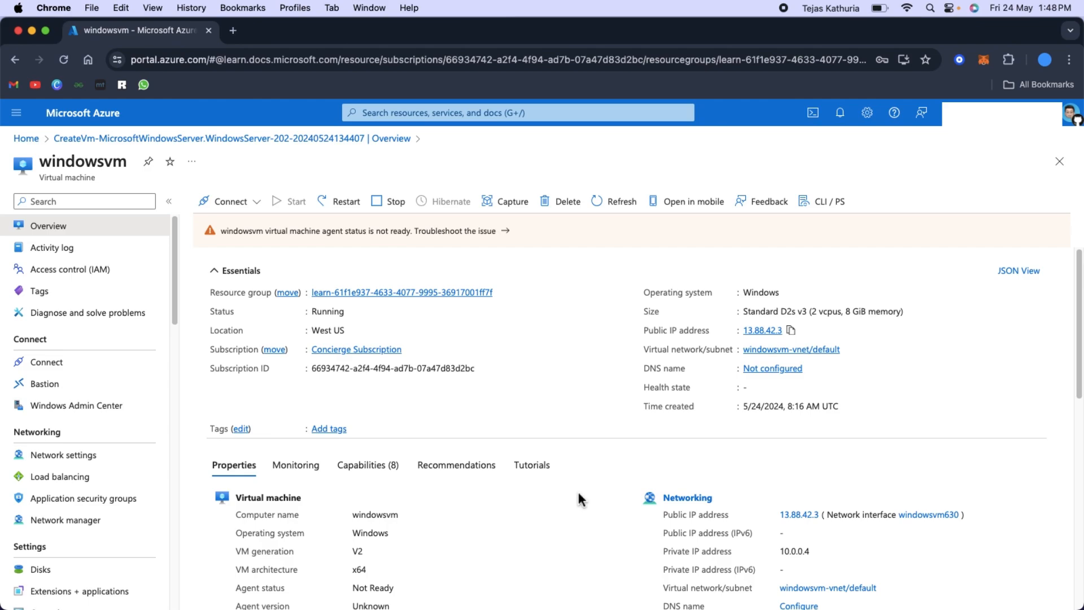
Launch Microsoft Remote Desktop from the app search.
{"action": "key", "text": "super+space"}
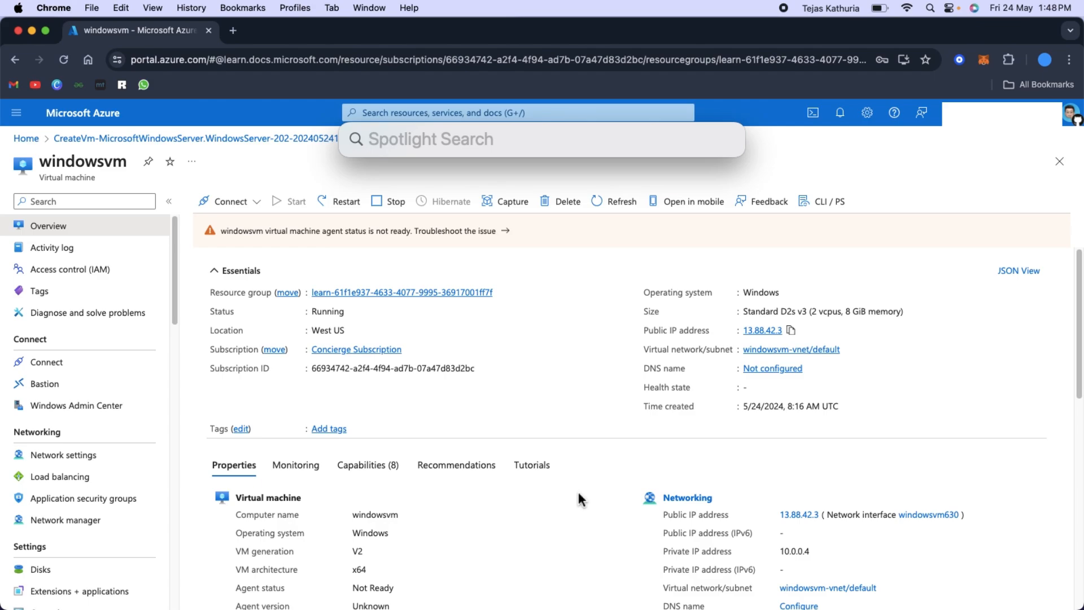
{"action": "type", "text": "micr"}
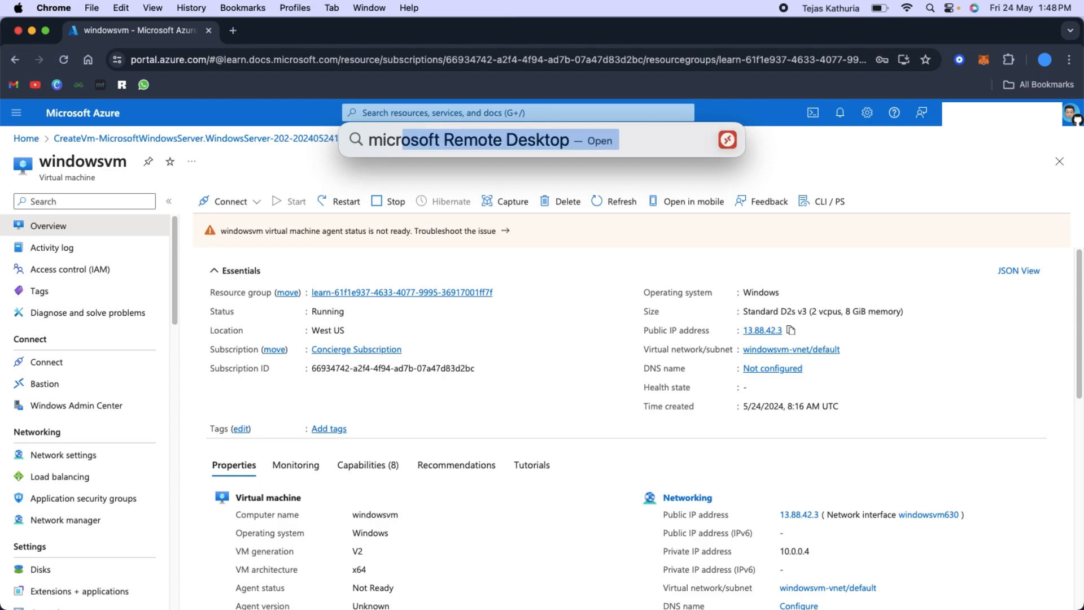
{"action": "key", "text": "Return"}
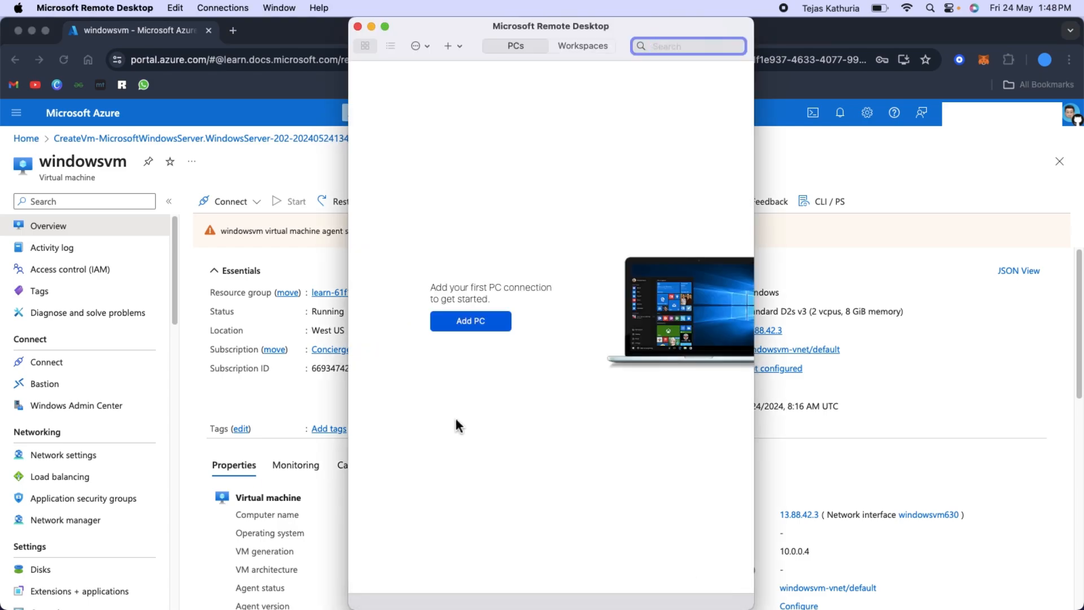
Add a PC for 13.88.42.3 with user account left as Ask when required.
{"action": "left_click", "coordinate": [469, 325]}
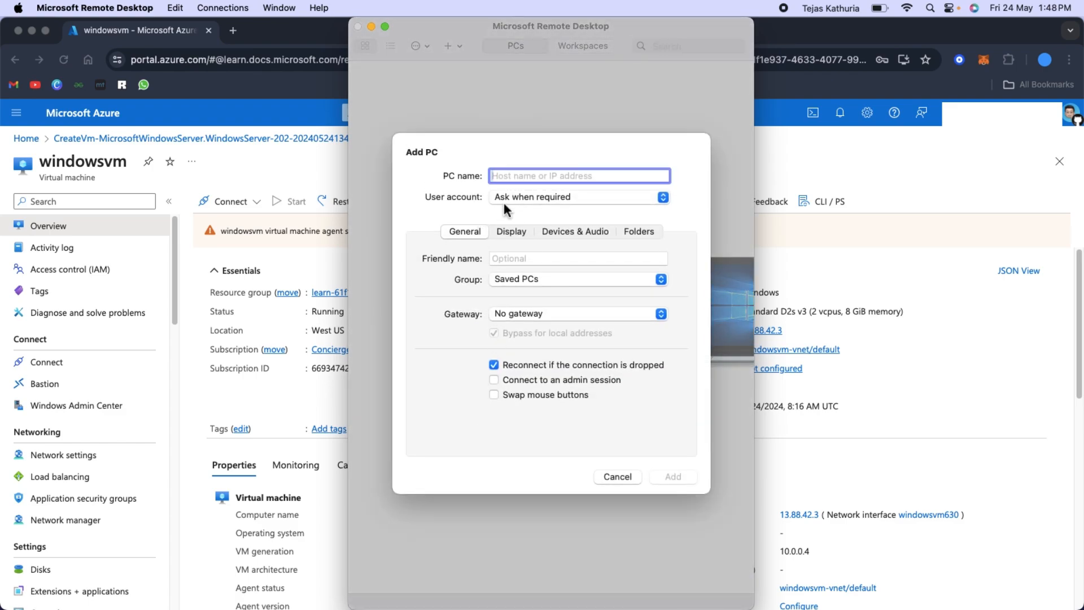
{"action": "right_click", "coordinate": [526, 177]}
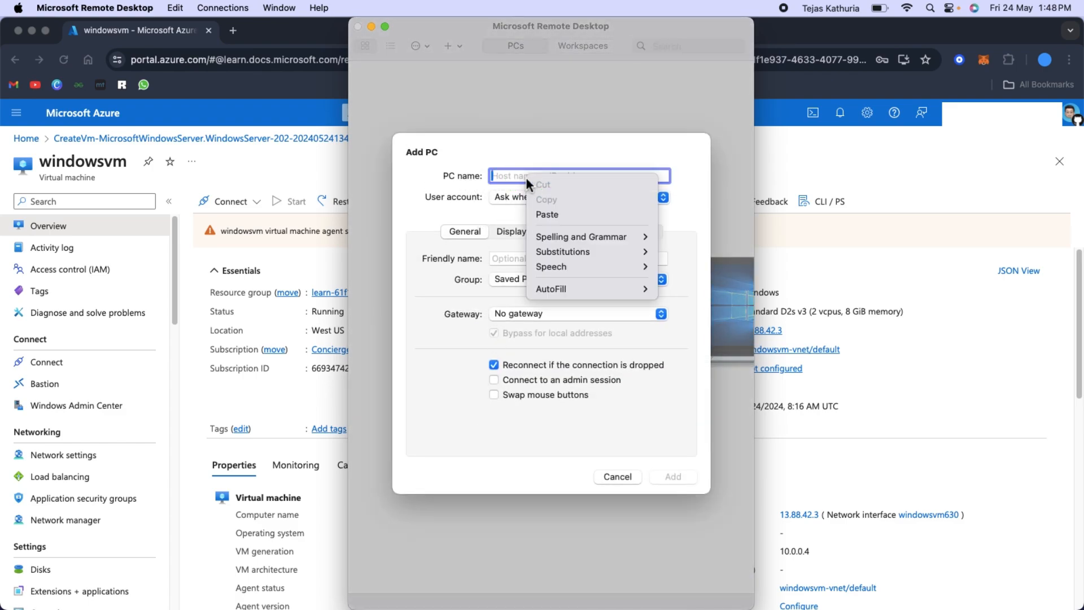
{"action": "left_click", "coordinate": [544, 215]}
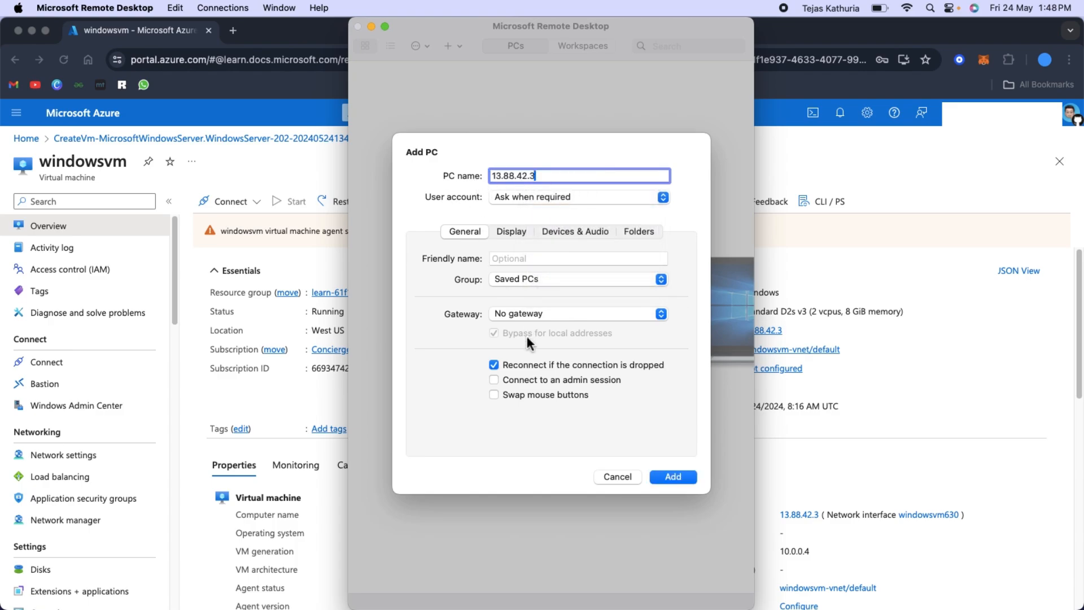
{"action": "left_click", "coordinate": [495, 197]}
{"action": "left_click", "coordinate": [456, 214]}
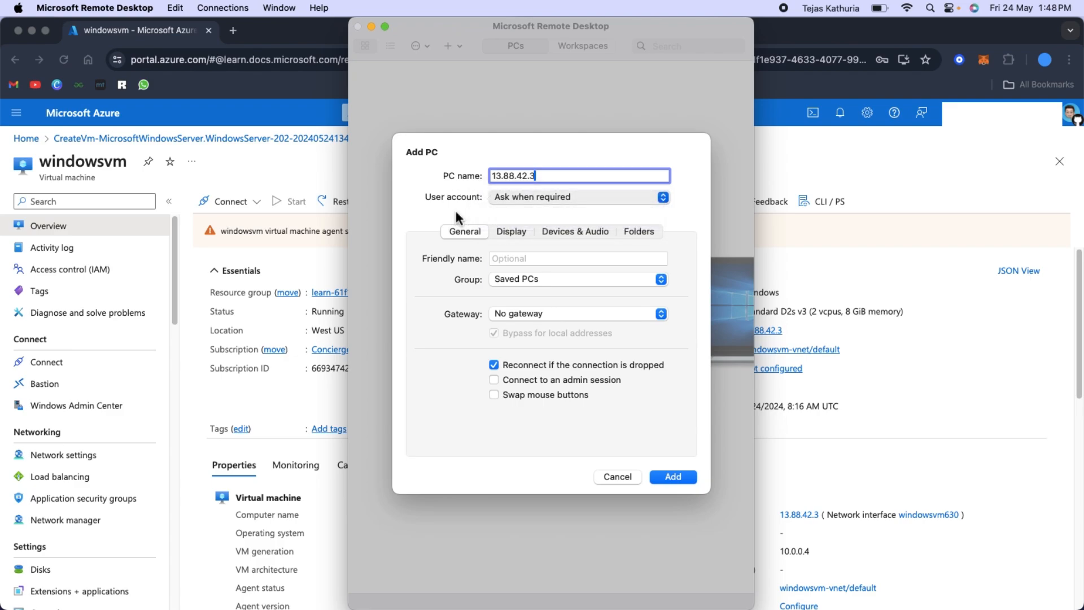
{"action": "left_click", "coordinate": [520, 258]}
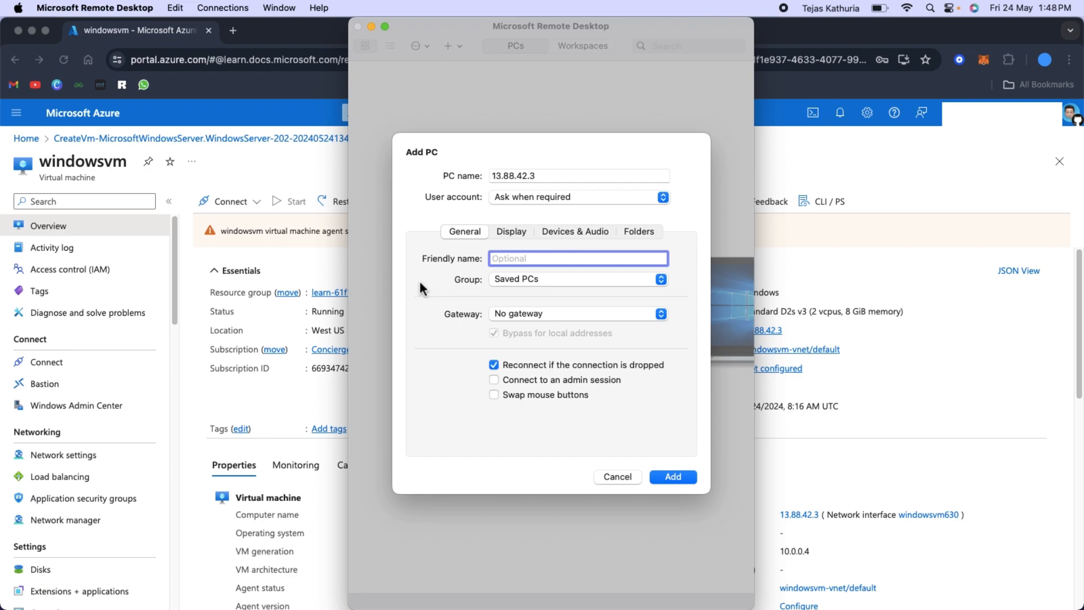
{"action": "left_click", "coordinate": [655, 477]}
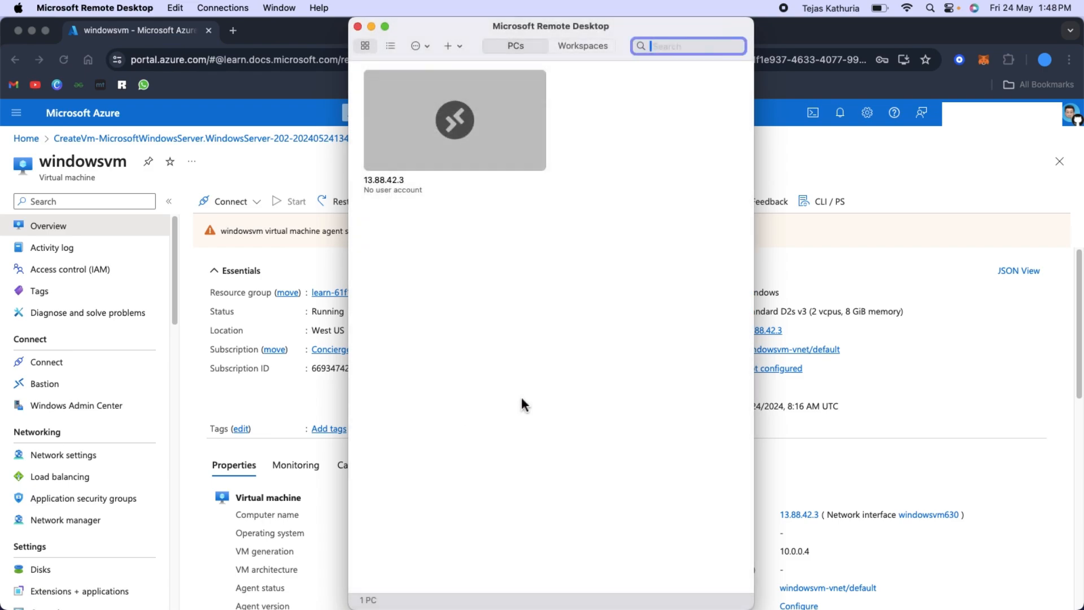
Connect to 13.88.42.3 and sign in with the VM administrator username and password.
{"action": "double_click", "coordinate": [446, 142]}
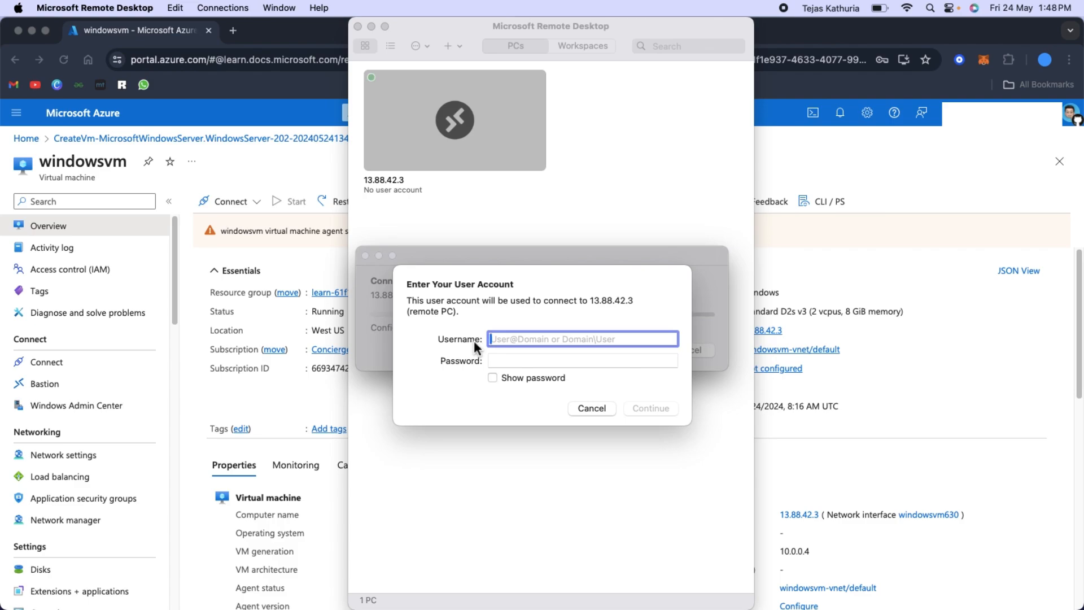
{"action": "type", "text": "tejas"}
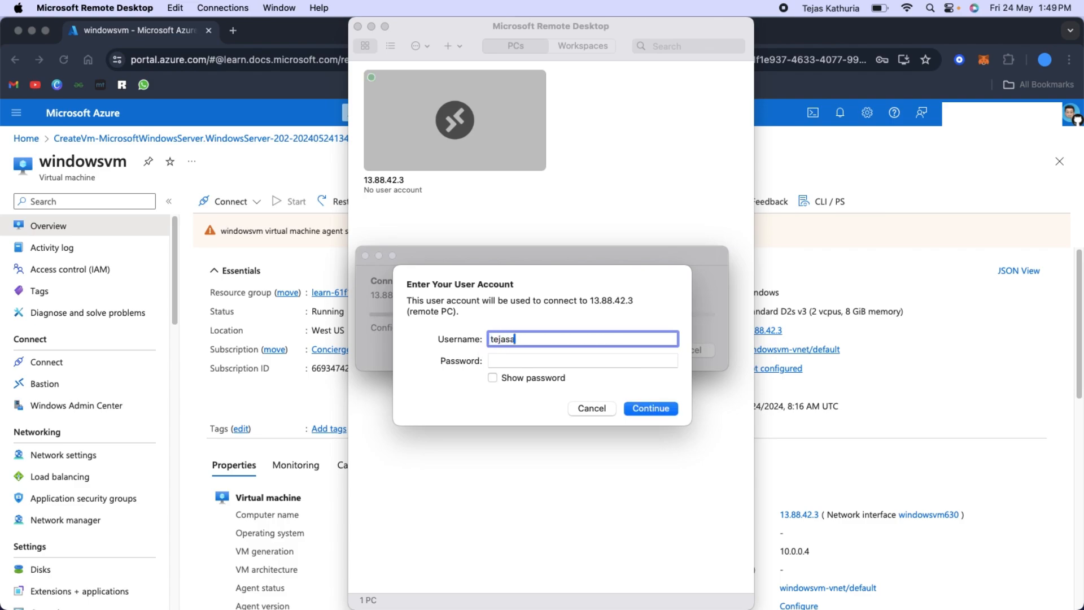
{"action": "type", "text": "kathuria1"}
{"action": "key", "text": "Tab"}
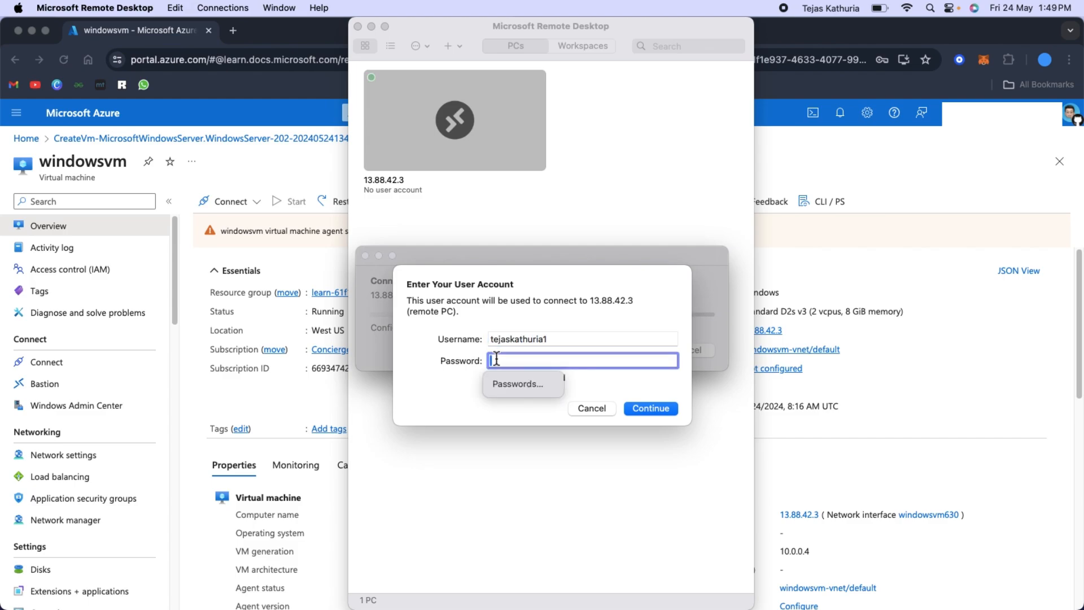
{"action": "type", "text": "••••••••"}
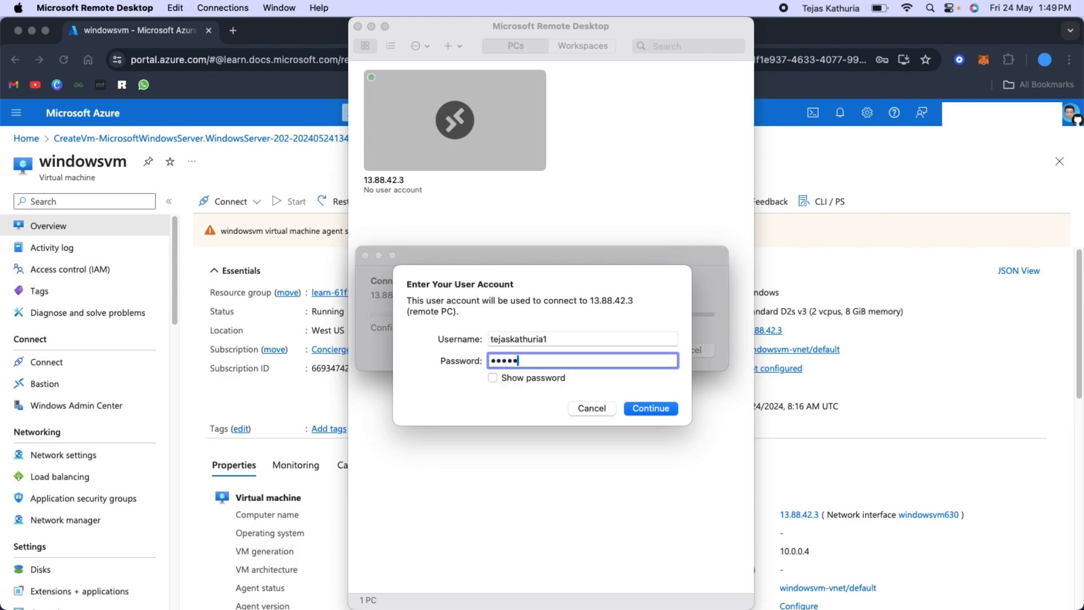
{"action": "type", "text": "••••••"}
{"action": "left_click", "coordinate": [634, 409]}
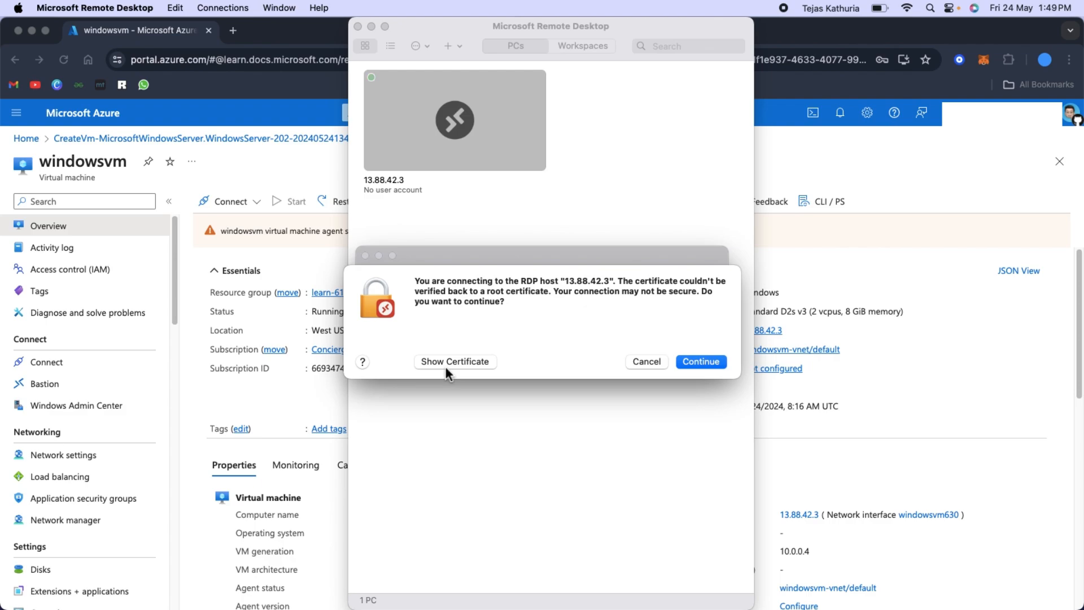
Accept the unverified certificate warning, then allow the server to be discoverable on the network.
{"action": "left_click", "coordinate": [700, 361]}
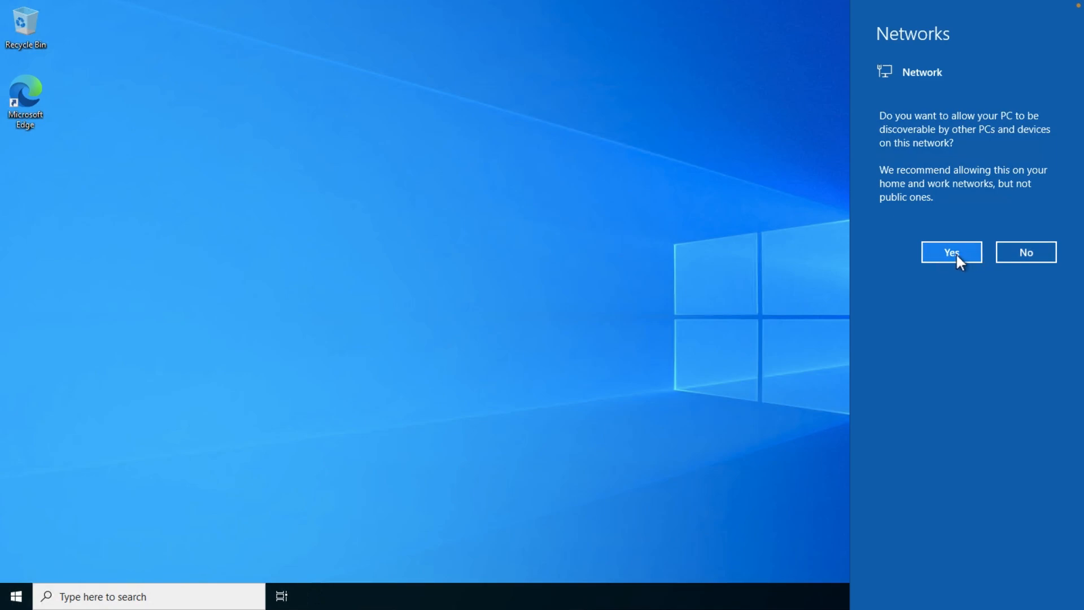
{"action": "left_click", "coordinate": [947, 255]}
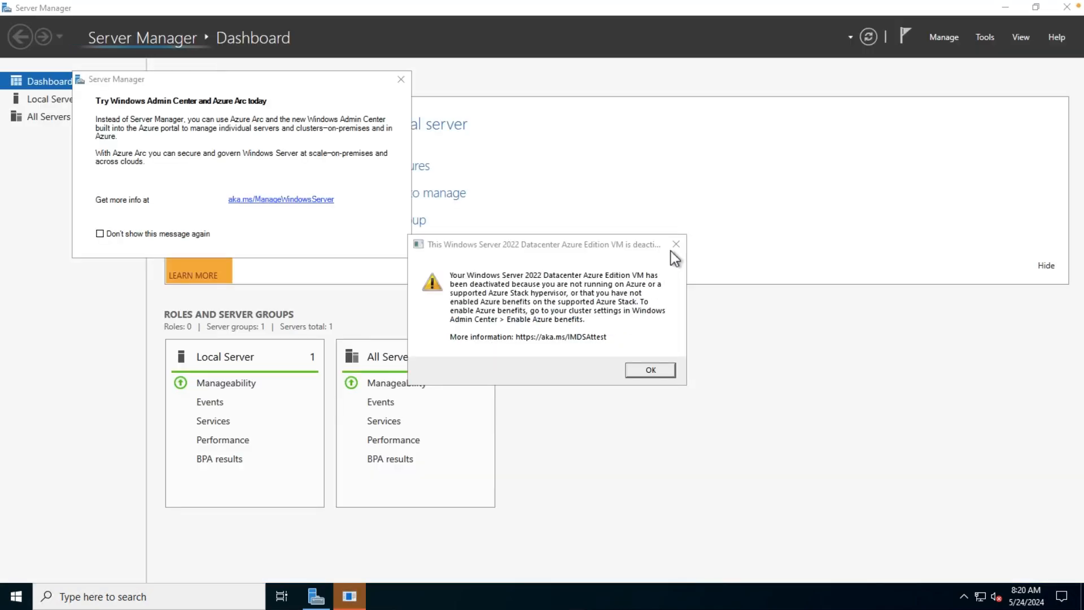
Dismiss the deactivation warning and Azure Arc notice, then close Server Manager.
{"action": "left_click", "coordinate": [676, 244]}
{"action": "left_click", "coordinate": [401, 79]}
{"action": "left_click", "coordinate": [697, 37]}
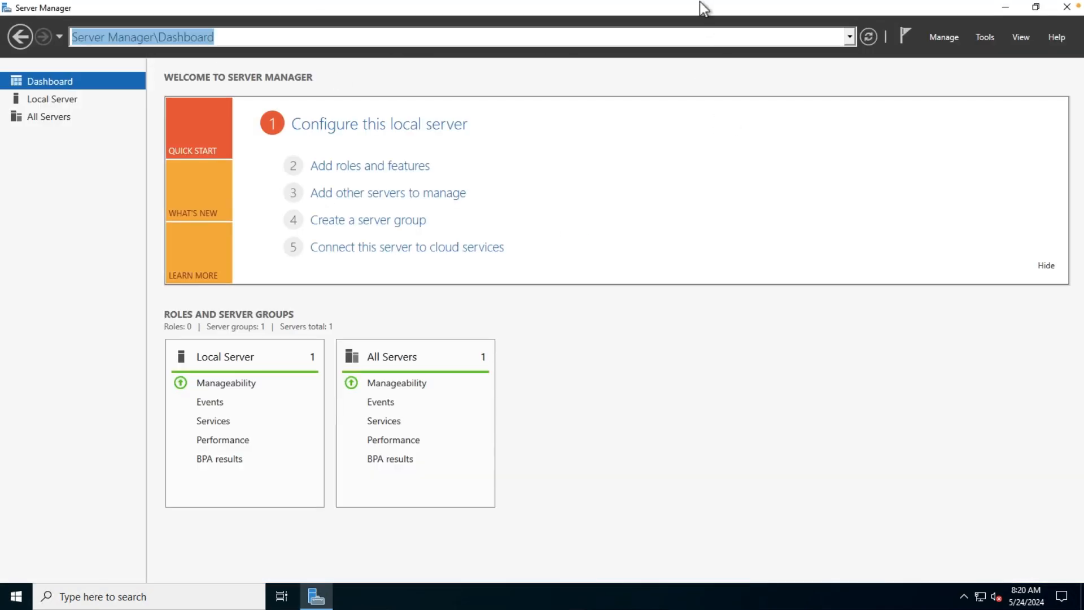
{"action": "mouse_move", "coordinate": [700, 1]}
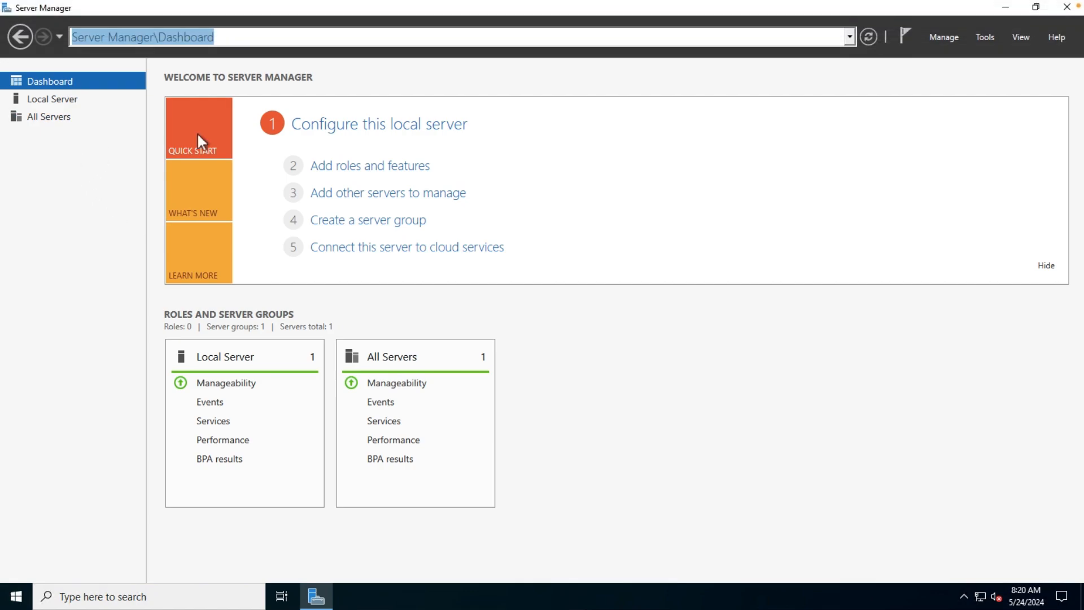
{"action": "left_click", "coordinate": [1065, 8]}
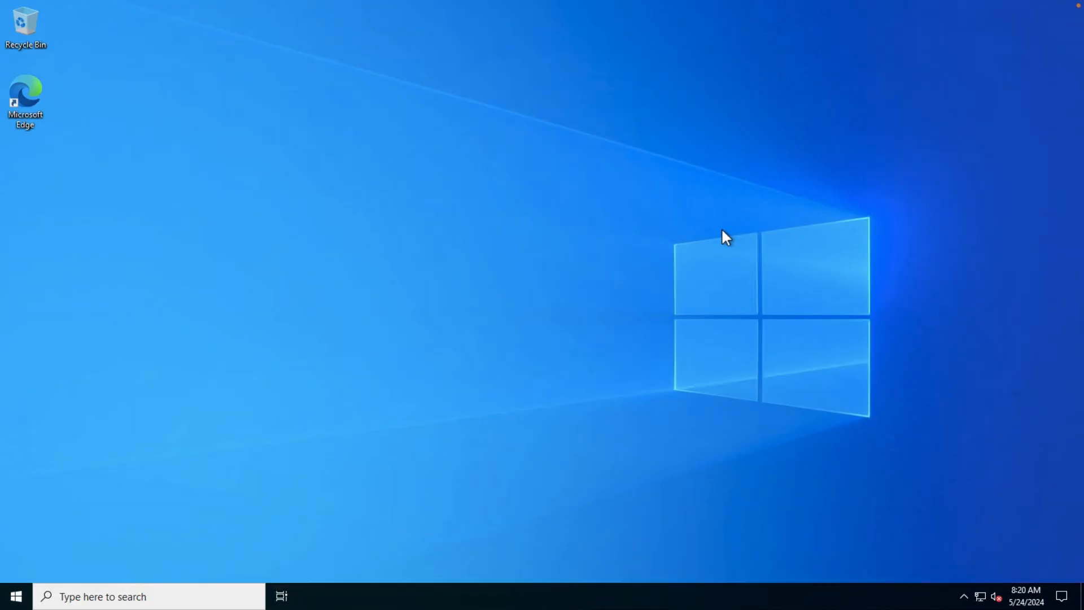
Disconnect the remote session from the Start menu's Power options.
{"action": "left_click", "coordinate": [16, 596]}
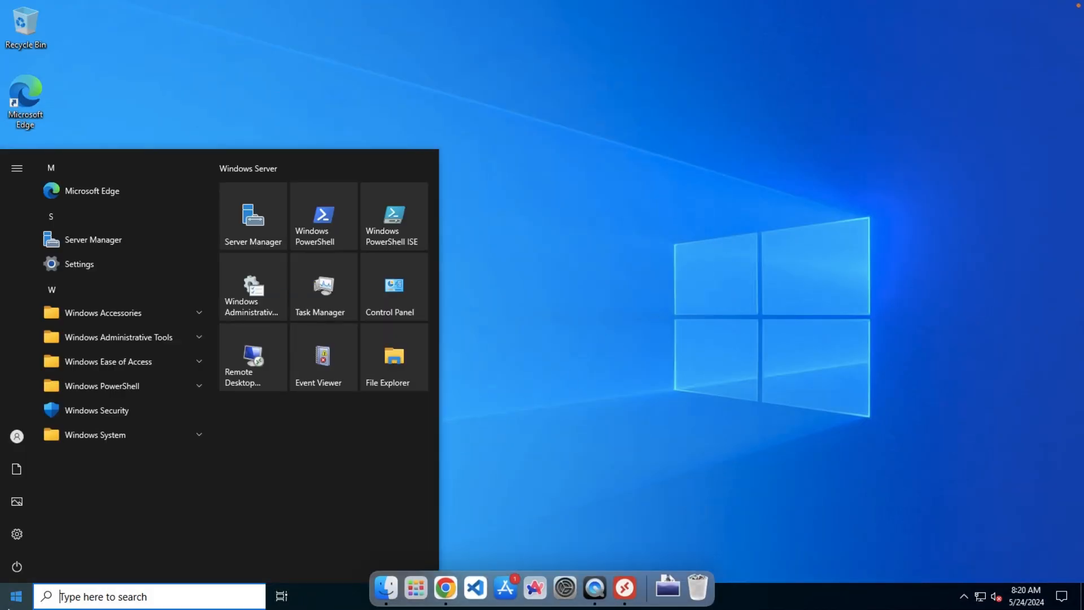
{"action": "left_click", "coordinate": [10, 572]}
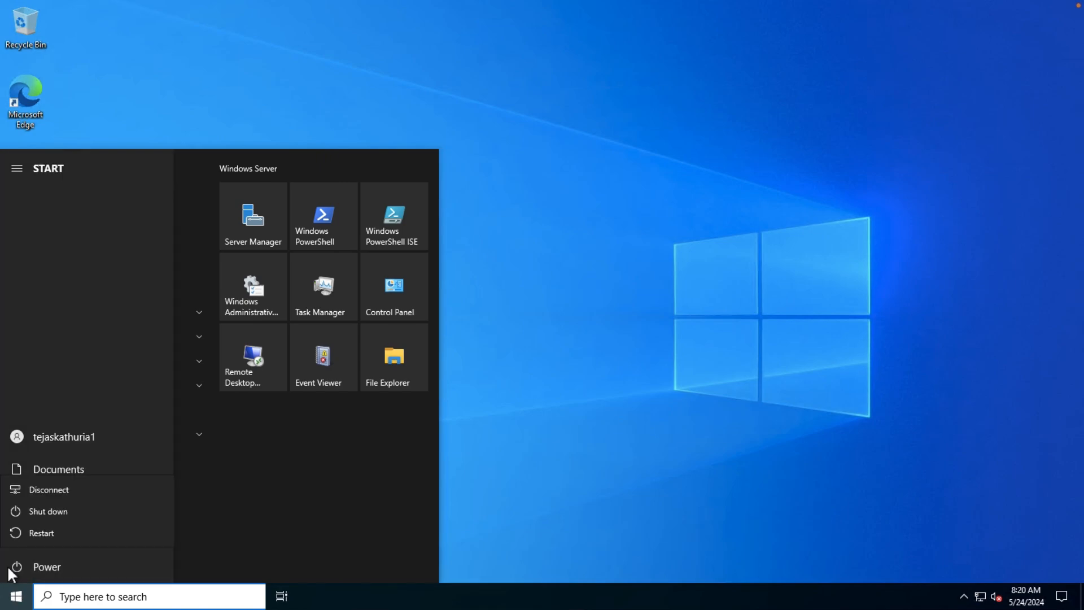
{"action": "left_click", "coordinate": [49, 489]}
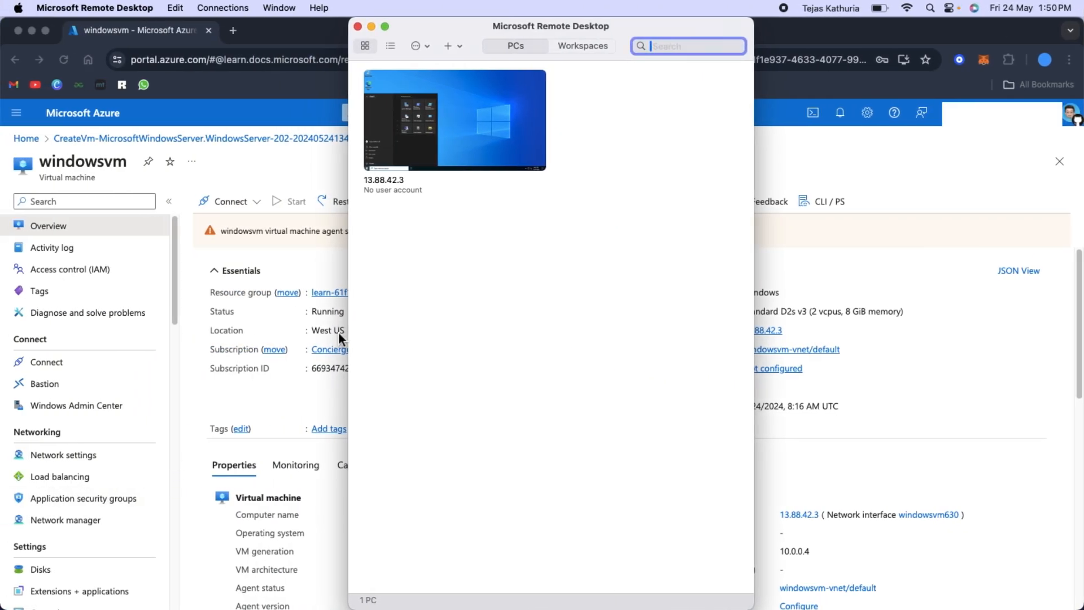
Back in the Azure portal, stop the windowsvm virtual machine and confirm with Yes.
{"action": "left_click", "coordinate": [271, 177]}
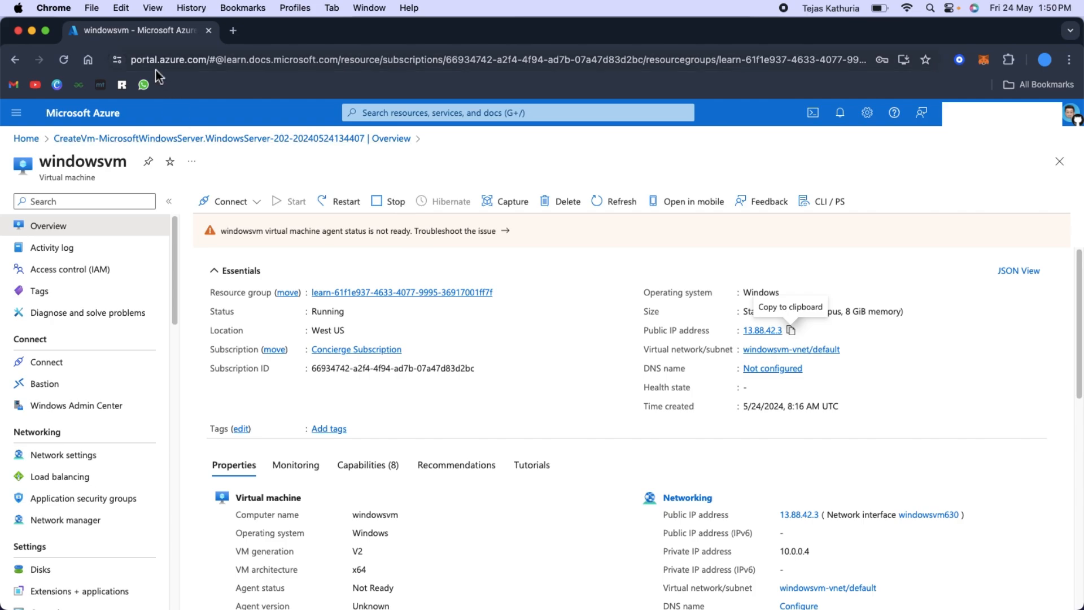
{"action": "left_click", "coordinate": [389, 206]}
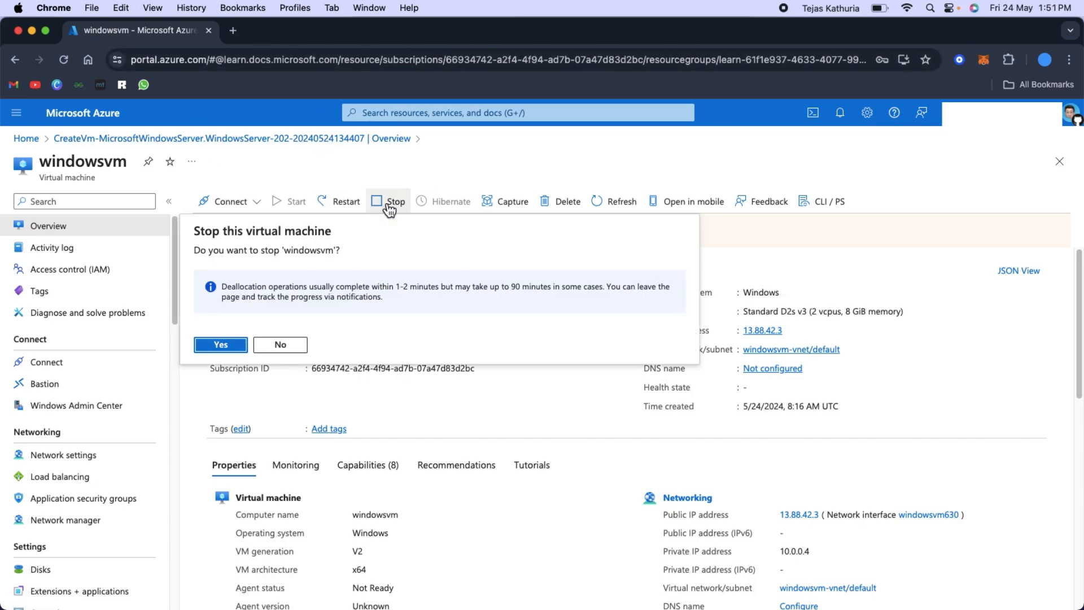
{"action": "left_click", "coordinate": [220, 342]}
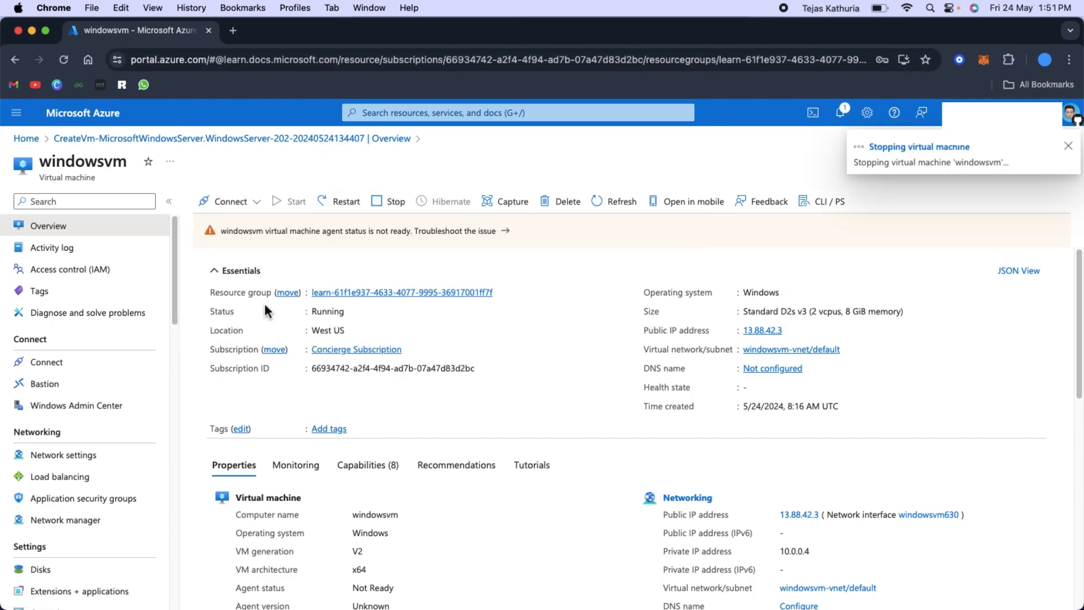